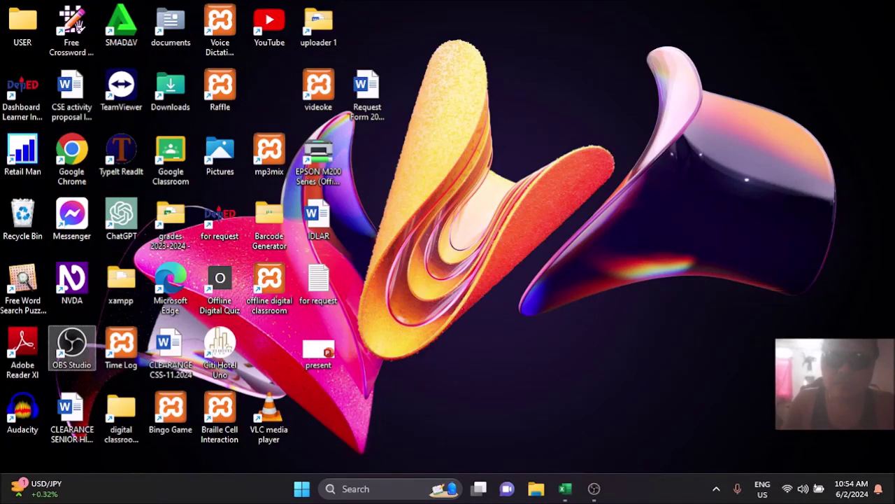
Restore the Book1 ages workbook and select the first age in cell A2.
{"action": "left_click", "coordinate": [565, 488]}
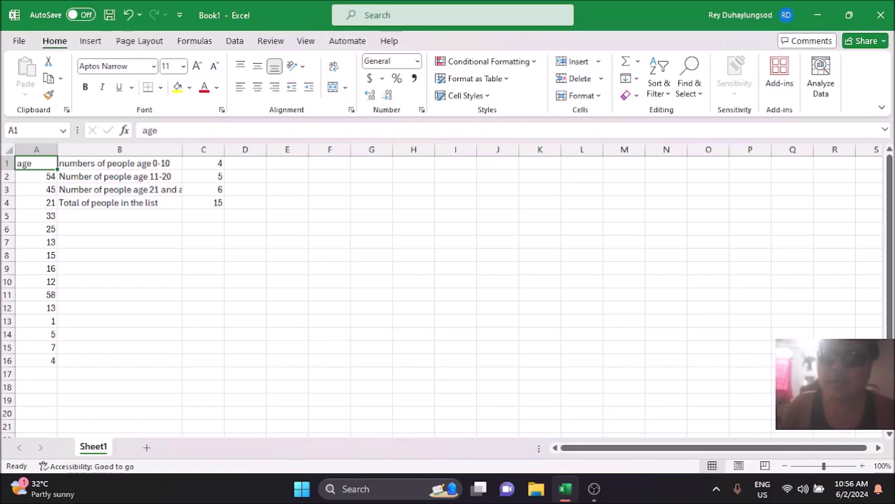
{"action": "left_click", "coordinate": [36, 176]}
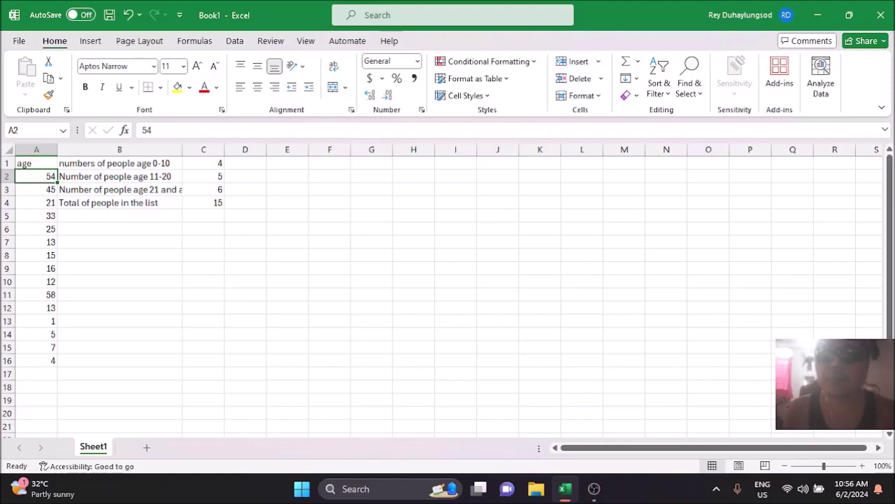
{"action": "left_click", "coordinate": [36, 189]}
{"action": "left_click", "coordinate": [36, 203]}
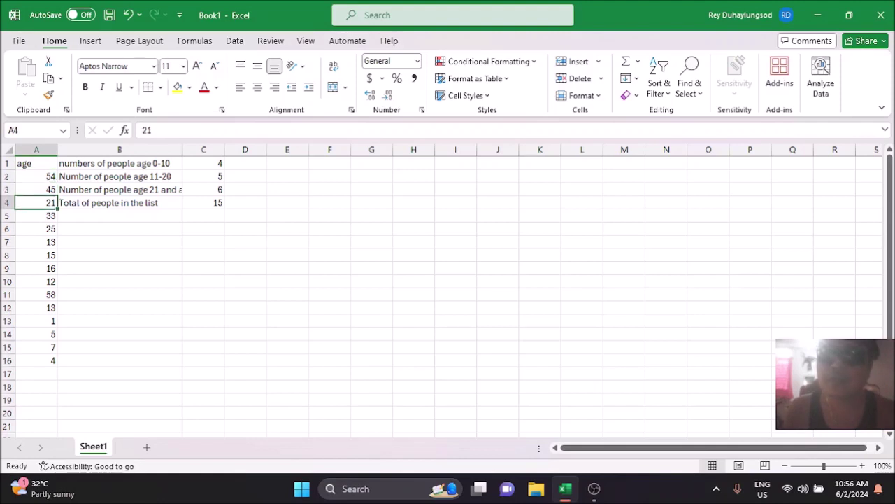
{"action": "left_click", "coordinate": [37, 215]}
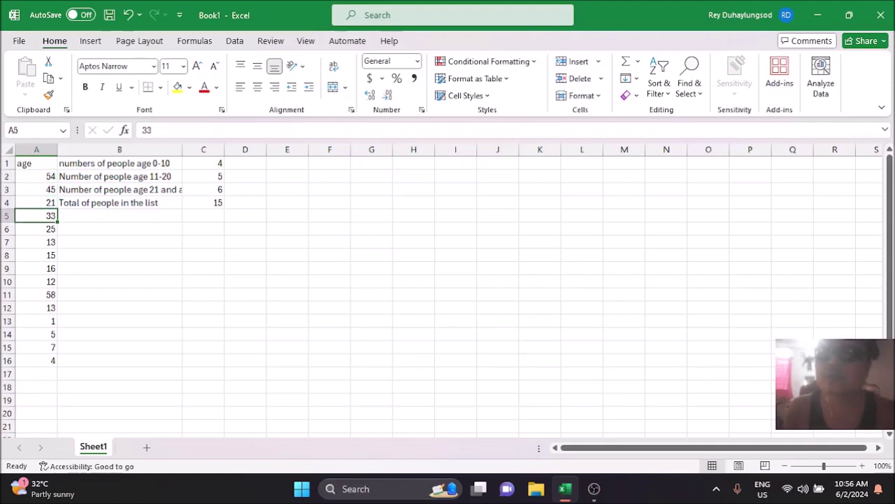
{"action": "left_click", "coordinate": [36, 229]}
{"action": "left_click", "coordinate": [36, 242]}
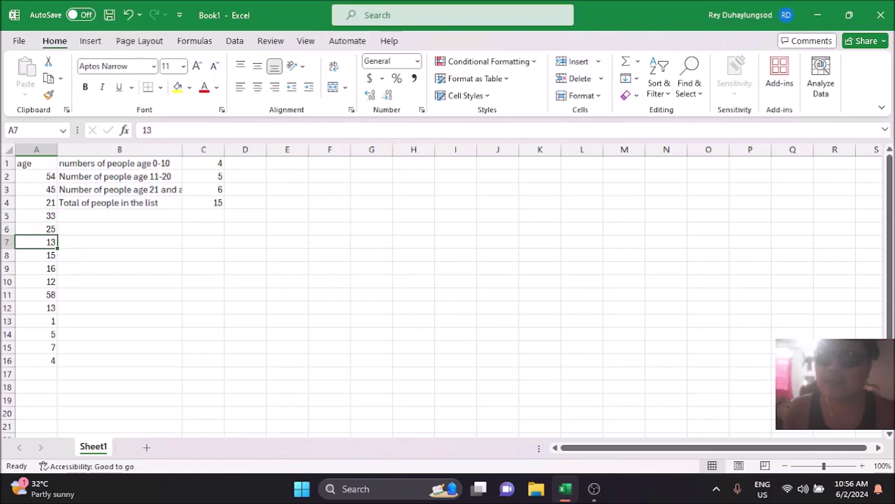
{"action": "left_click", "coordinate": [36, 255]}
{"action": "left_click", "coordinate": [37, 267]}
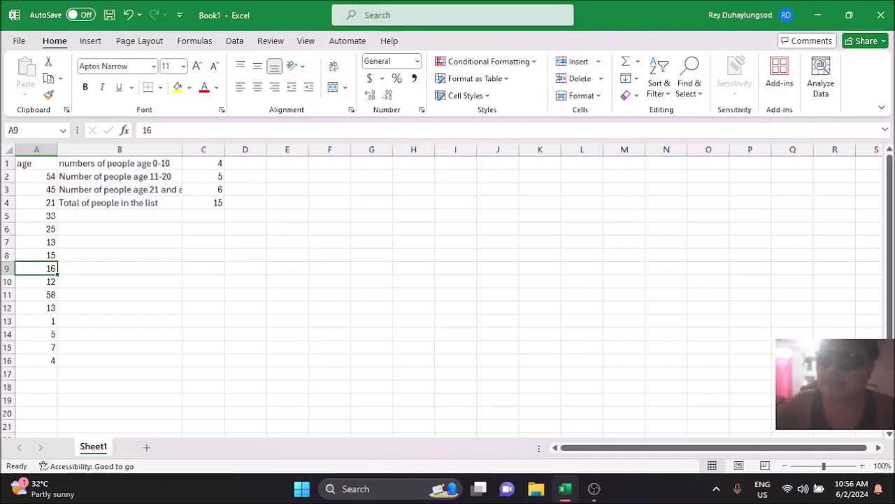
{"action": "left_click", "coordinate": [36, 163]}
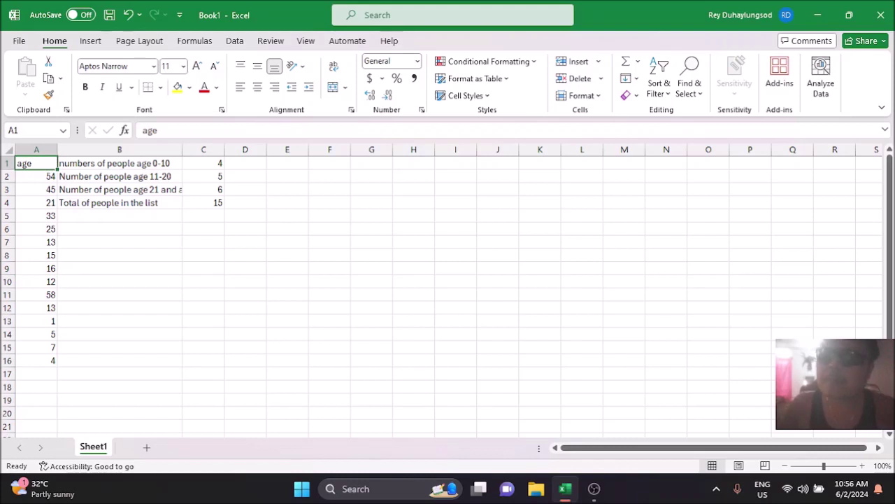
{"action": "left_click", "coordinate": [119, 163]}
{"action": "left_click", "coordinate": [203, 163]}
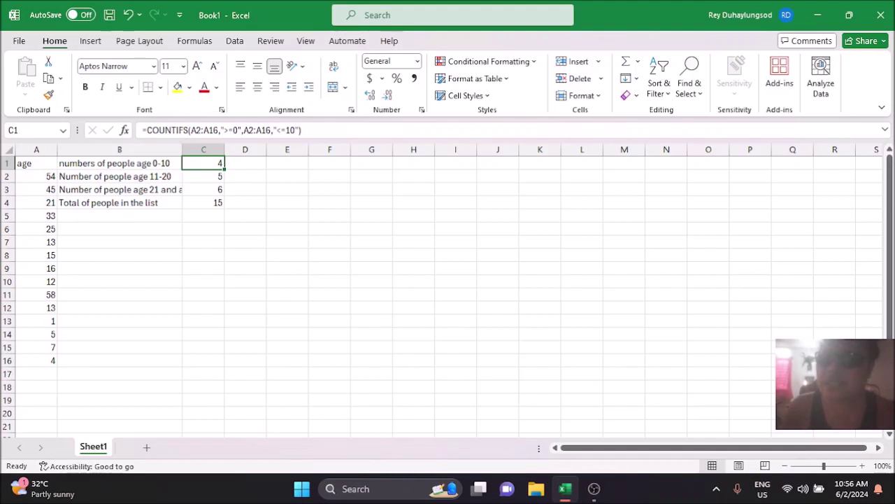
{"action": "left_click", "coordinate": [203, 176]}
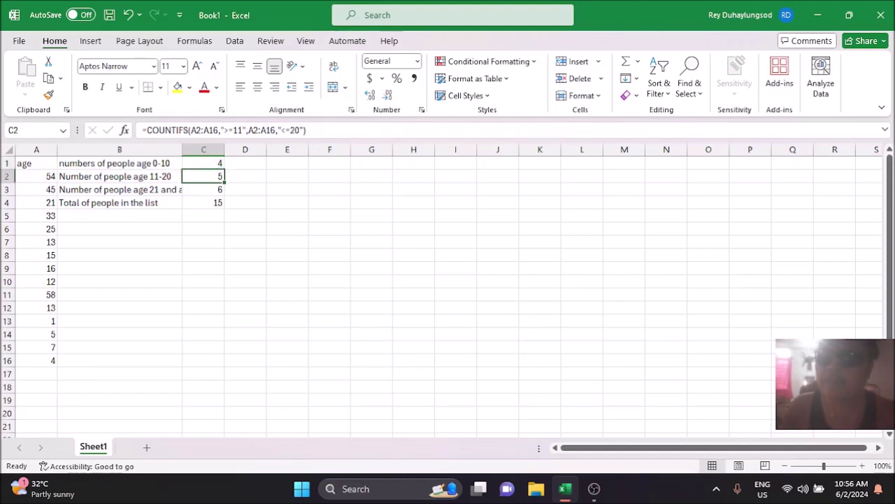
{"action": "left_click", "coordinate": [119, 176]}
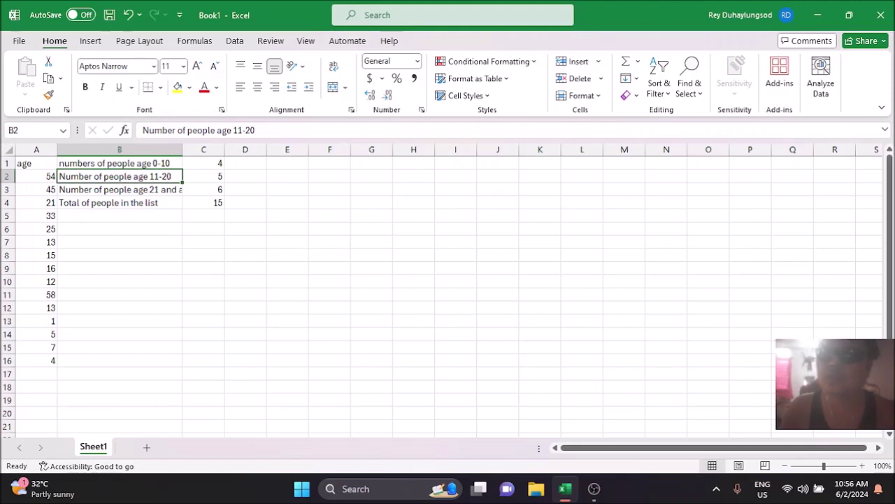
{"action": "left_click", "coordinate": [203, 176]}
{"action": "left_click", "coordinate": [203, 189]}
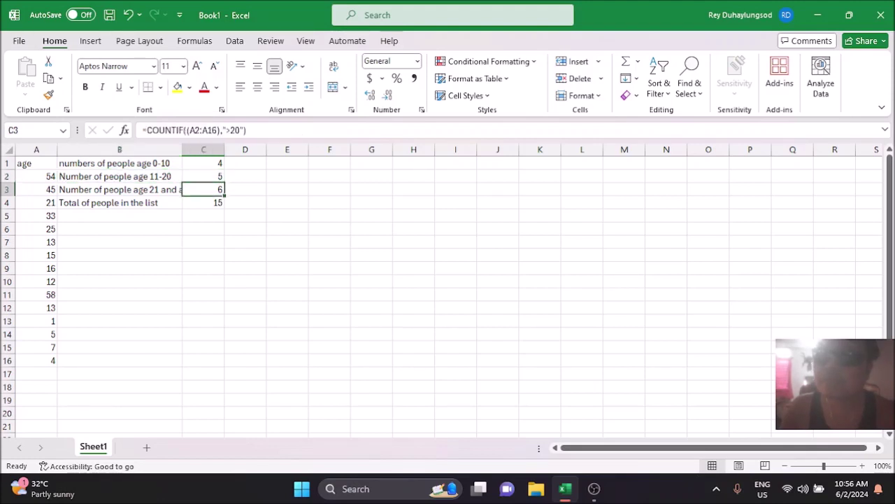
{"action": "left_click", "coordinate": [119, 189]}
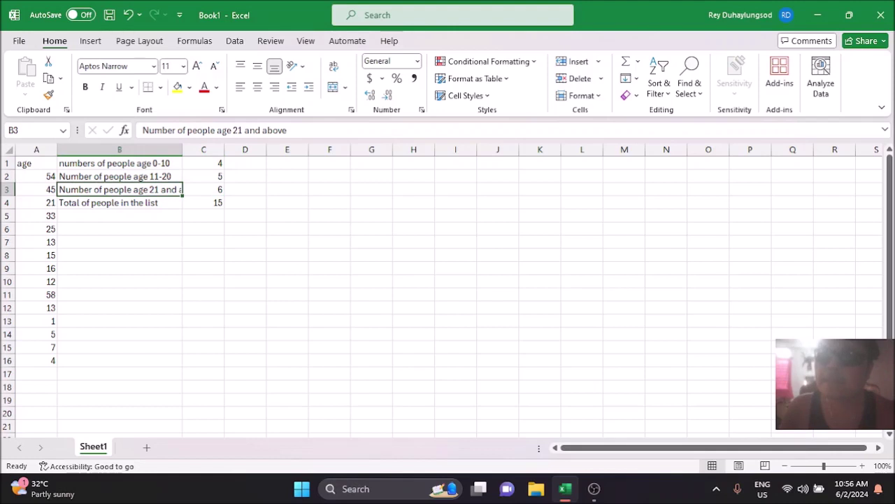
{"action": "left_click", "coordinate": [203, 190]}
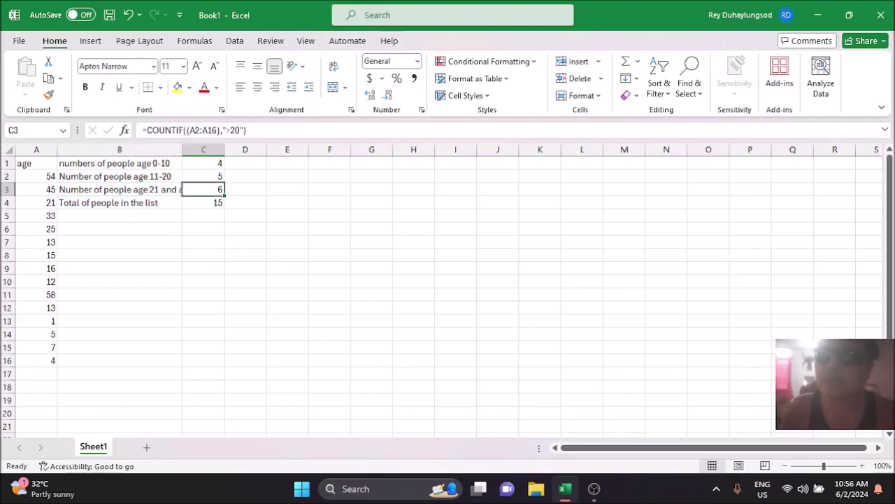
{"action": "left_click", "coordinate": [203, 202]}
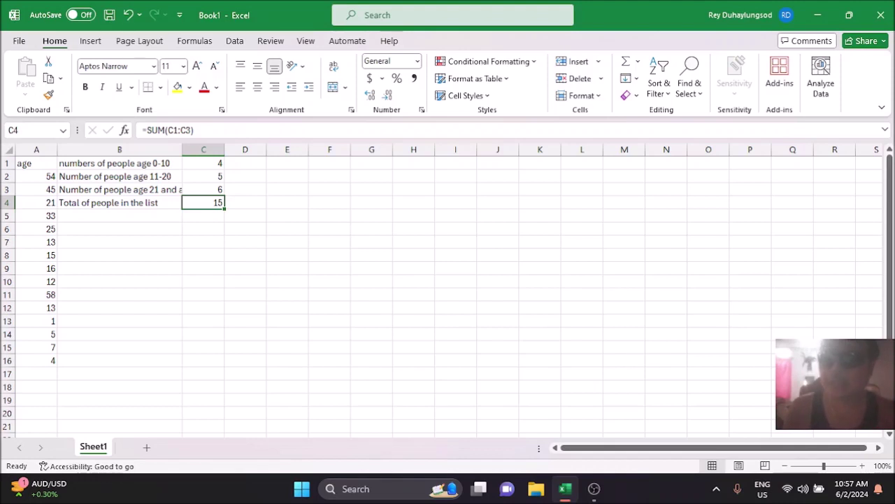
{"action": "left_click", "coordinate": [119, 202]}
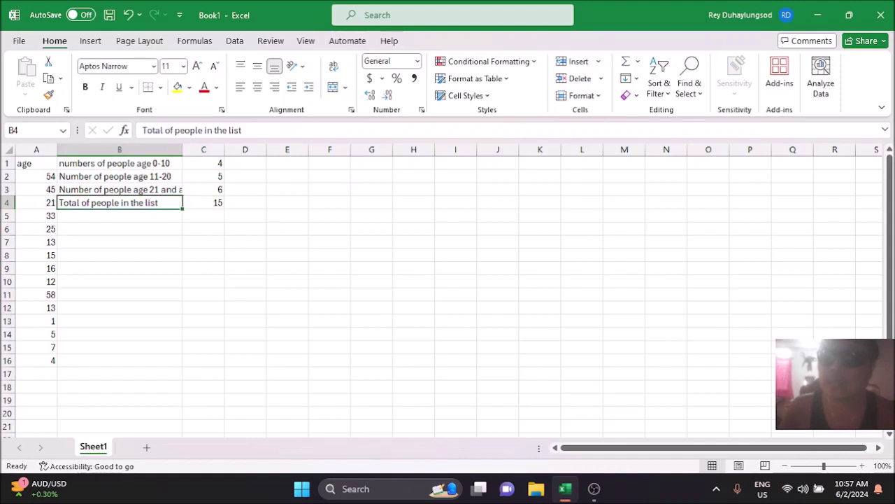
{"action": "left_click", "coordinate": [36, 202]}
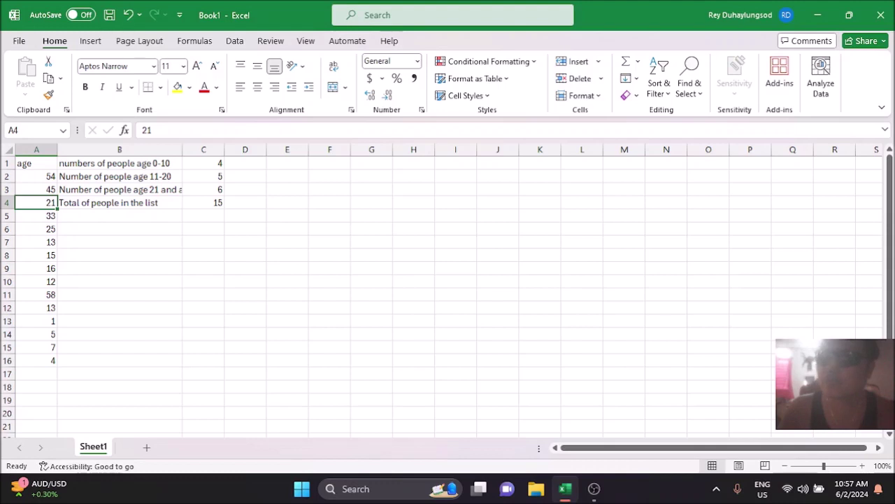
Enter age 2 in A4, then review the recalculated C3 count and C4 total of 15.
{"action": "type", "text": "2"}
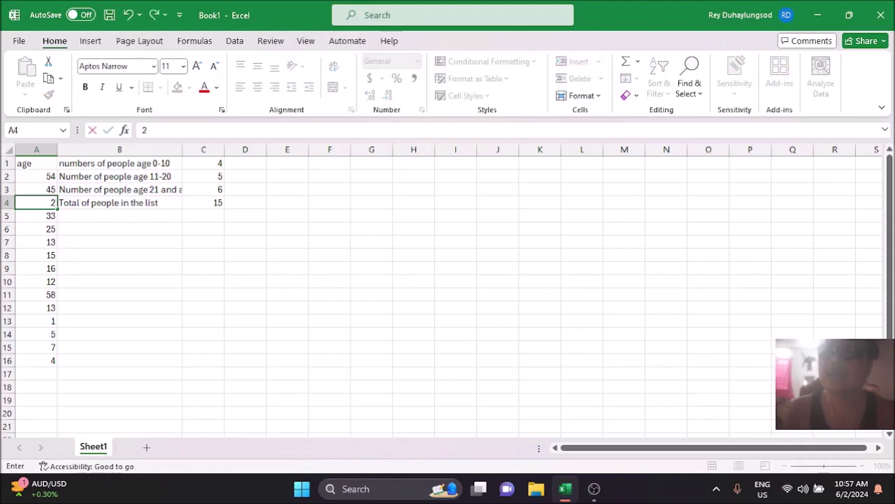
{"action": "key", "text": "Return"}
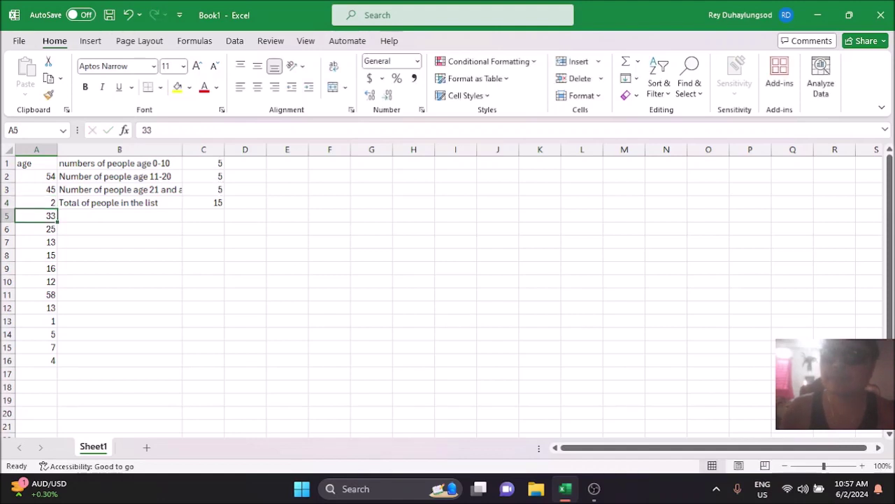
{"action": "left_click", "coordinate": [36, 202]}
{"action": "left_click", "coordinate": [119, 202]}
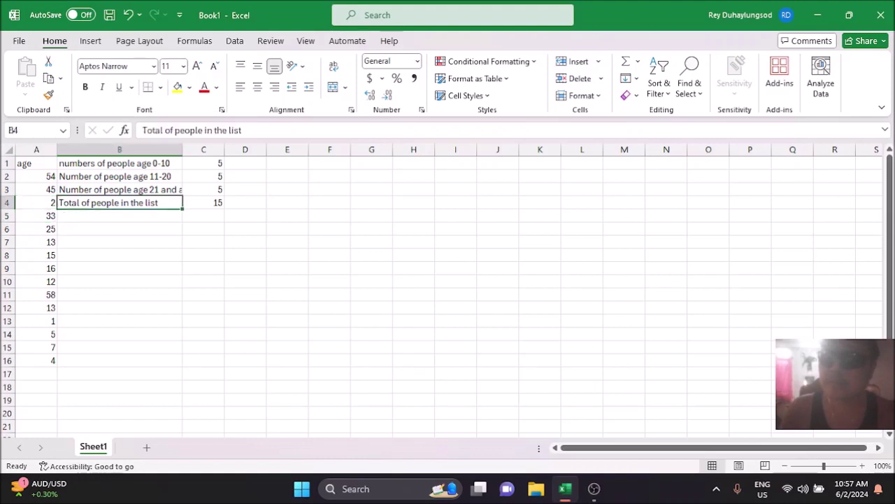
{"action": "left_click", "coordinate": [203, 202]}
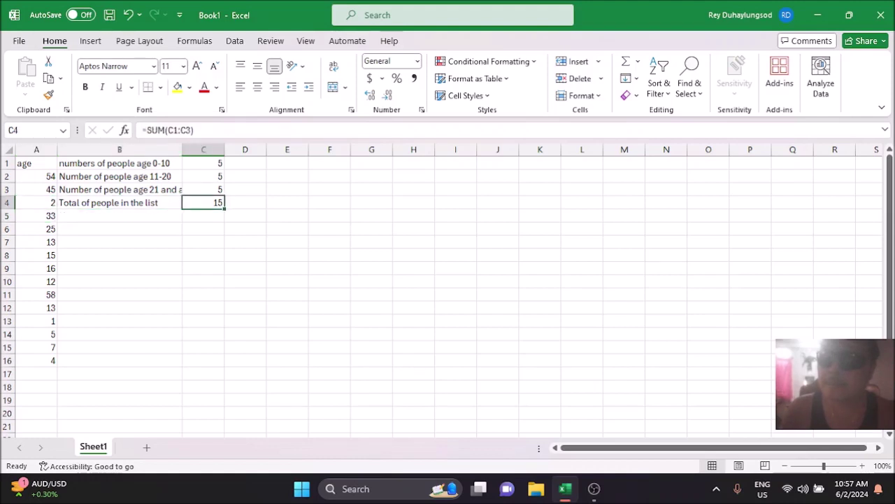
{"action": "left_click", "coordinate": [203, 189]}
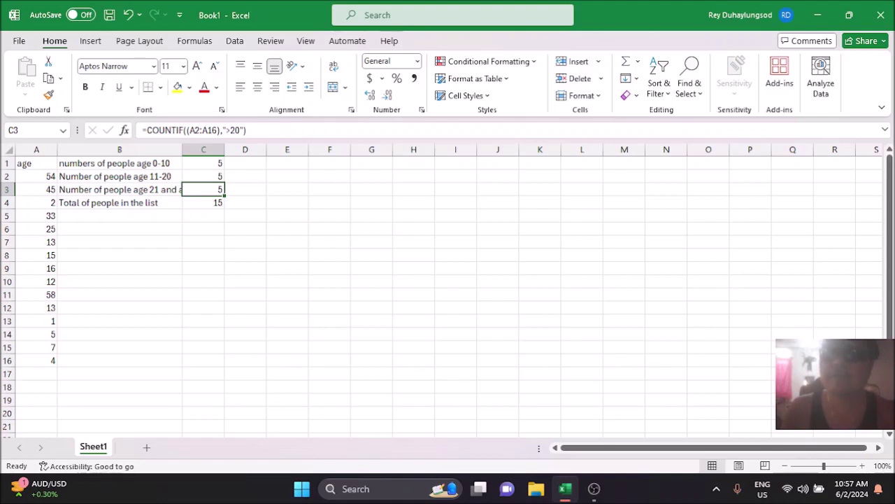
{"action": "left_click", "coordinate": [203, 202]}
{"action": "left_click", "coordinate": [203, 189]}
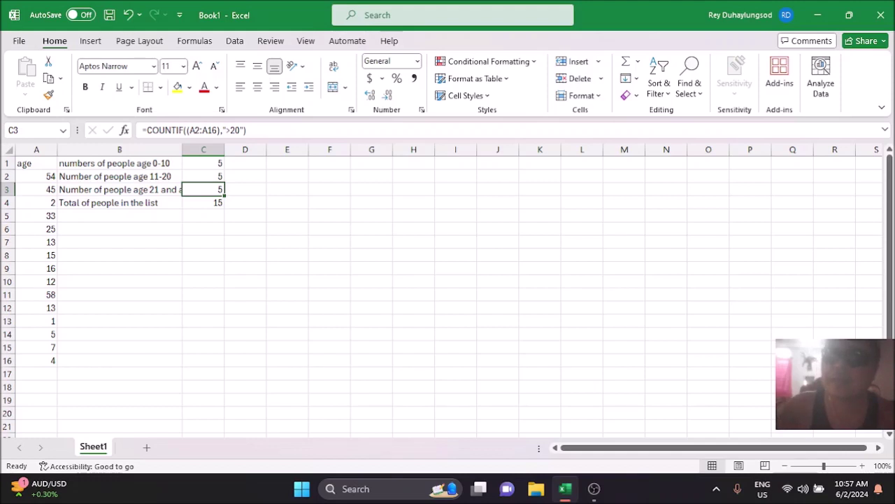
Change A3's age to 5 so counts read 6, 5, 4, then insert a blank Sheet2.
{"action": "left_click", "coordinate": [36, 190]}
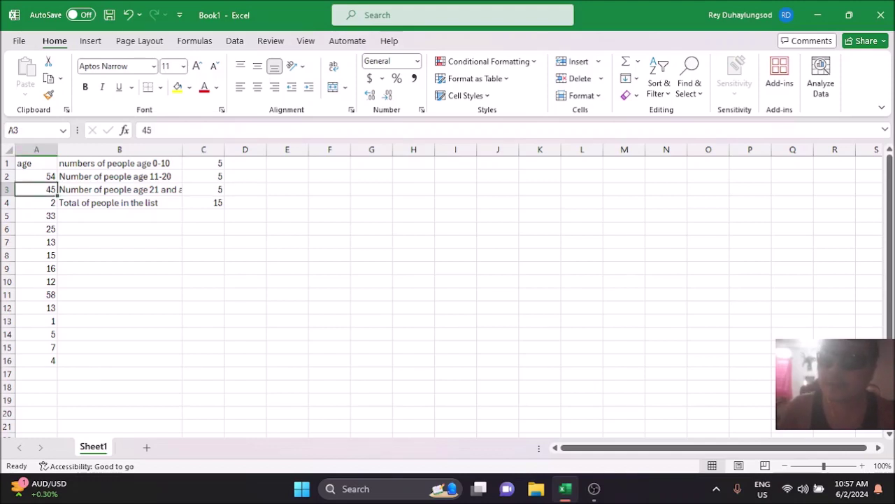
{"action": "type", "text": "5"}
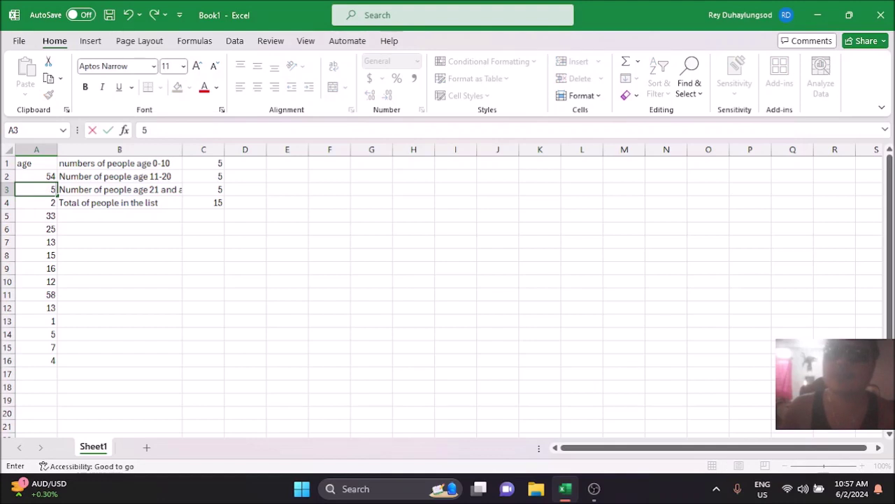
{"action": "key", "text": "Return"}
{"action": "key", "text": "Up"}
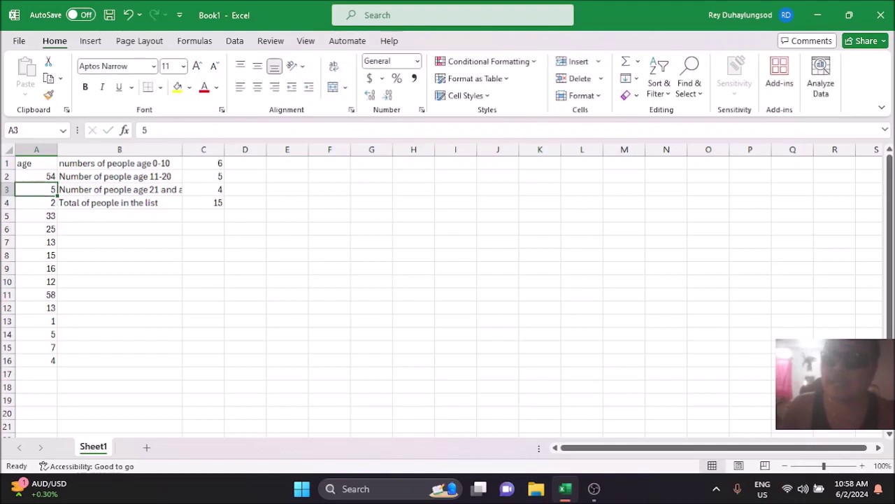
{"action": "key", "text": "Right"}
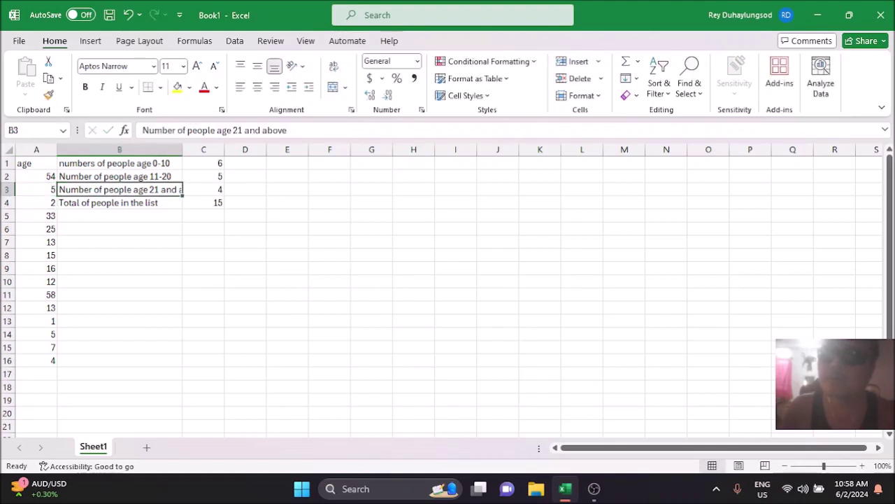
{"action": "left_click", "coordinate": [203, 190]}
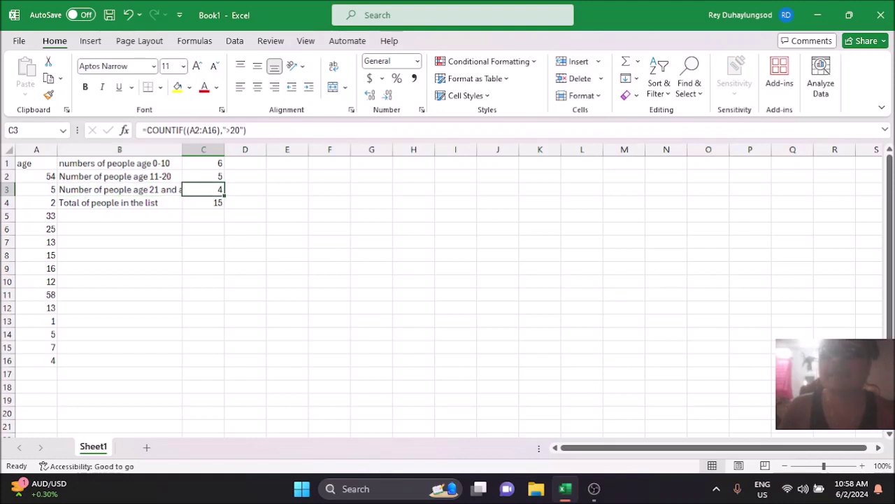
{"action": "left_click", "coordinate": [119, 190]}
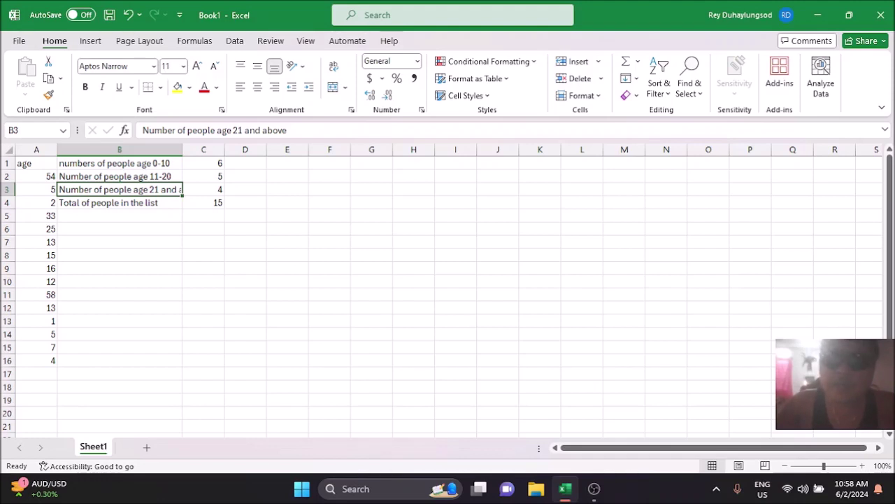
{"action": "key", "text": "shift+F11"}
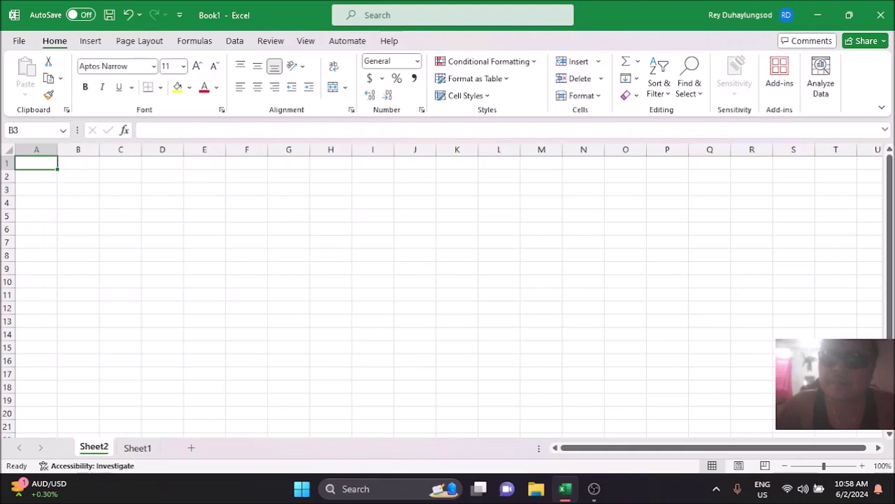
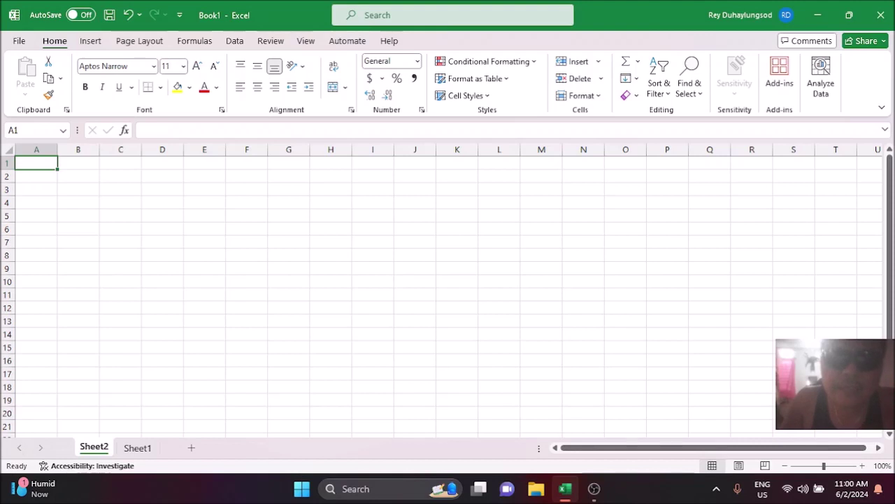
Enter the header 'grade' in A1 and grades 85, 88, 91, 75, 74 in A2:A6.
{"action": "type", "text": "grade"}
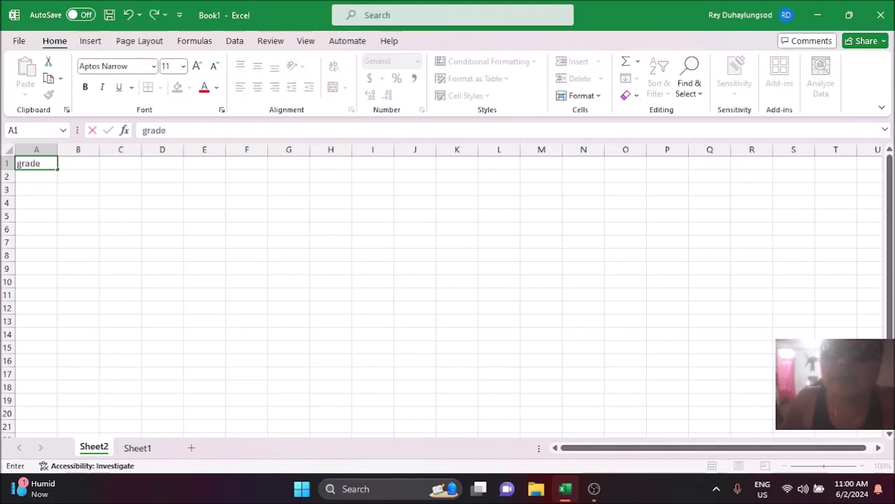
{"action": "key", "text": "Return"}
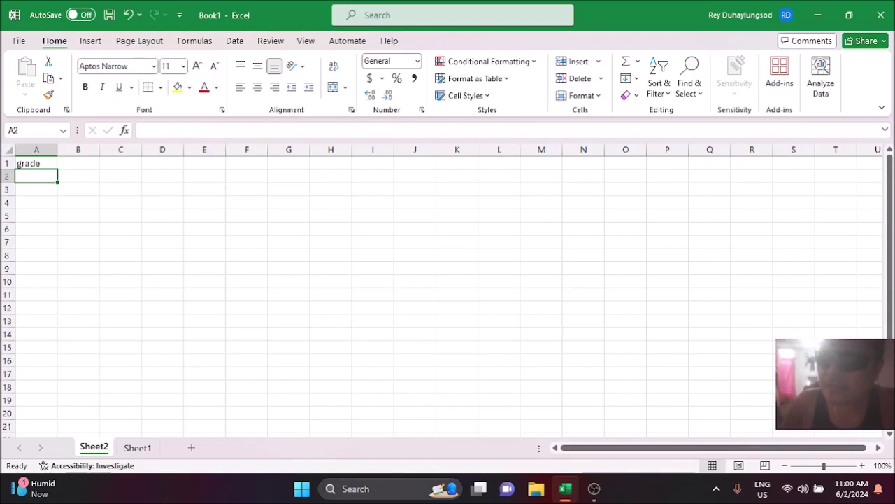
{"action": "type", "text": "85"}
{"action": "key", "text": "Return"}
{"action": "type", "text": "88"}
{"action": "key", "text": "Return"}
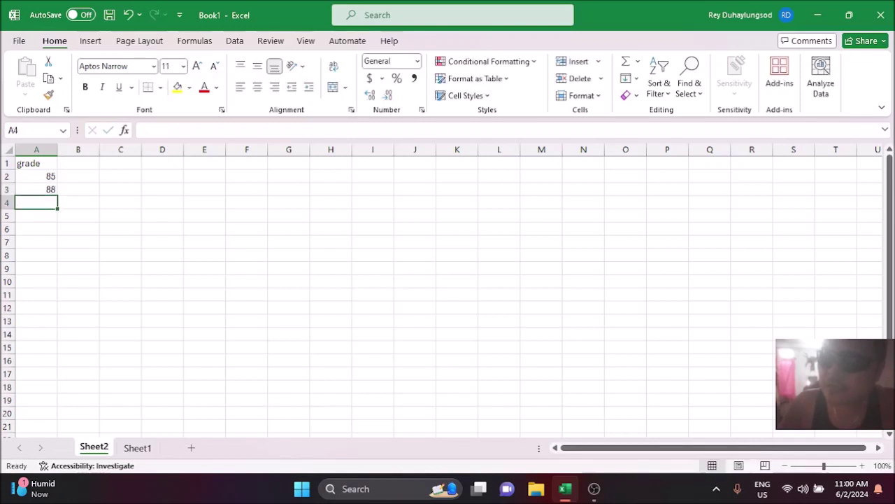
{"action": "type", "text": "91"}
{"action": "key", "text": "Return"}
{"action": "type", "text": "75"}
{"action": "key", "text": "Return"}
{"action": "type", "text": "74"}
{"action": "key", "text": "Return"}
Enter grades 76, 81, 95, 92, 84 in A7:A11.
{"action": "type", "text": "7"}
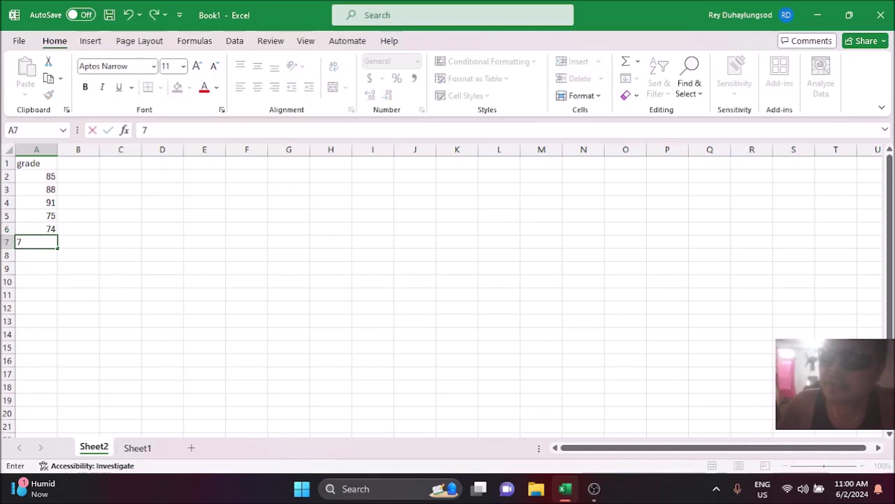
{"action": "type", "text": "6"}
{"action": "key", "text": "Return"}
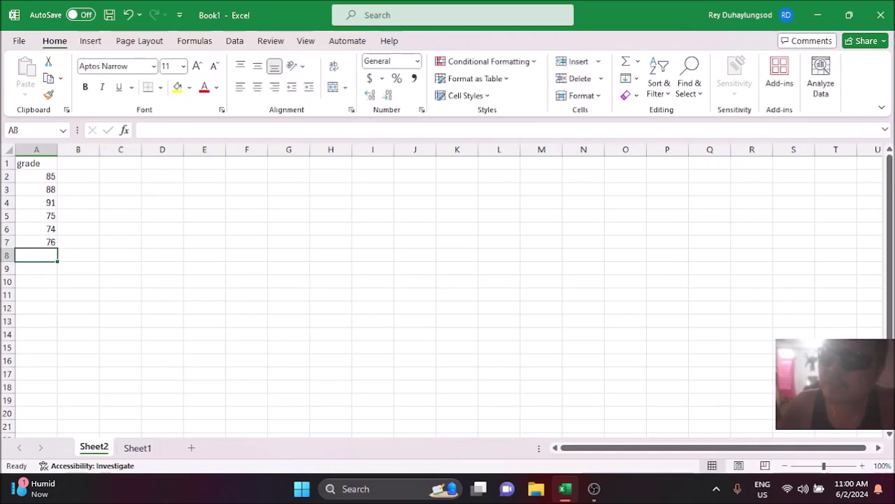
{"action": "type", "text": "81"}
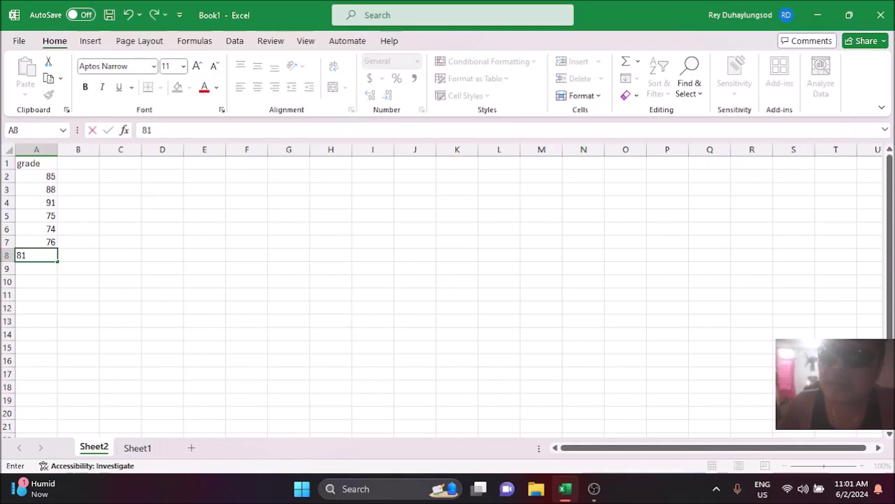
{"action": "key", "text": "Return"}
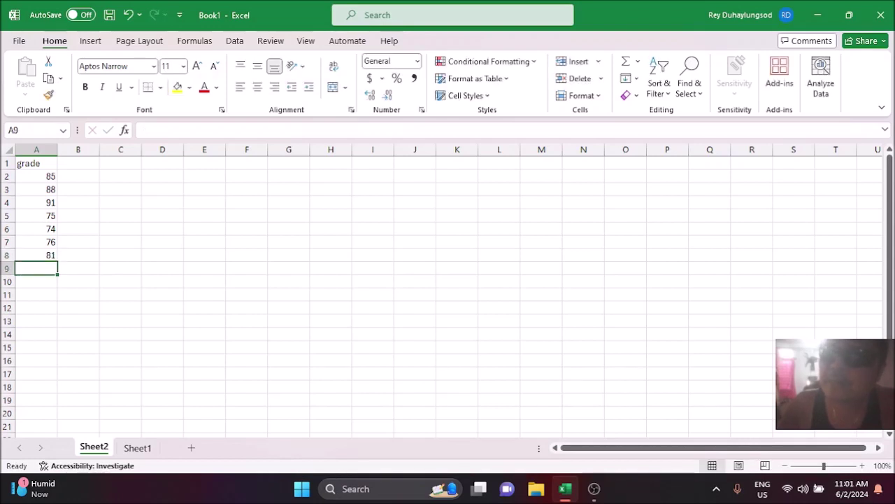
{"action": "type", "text": "95"}
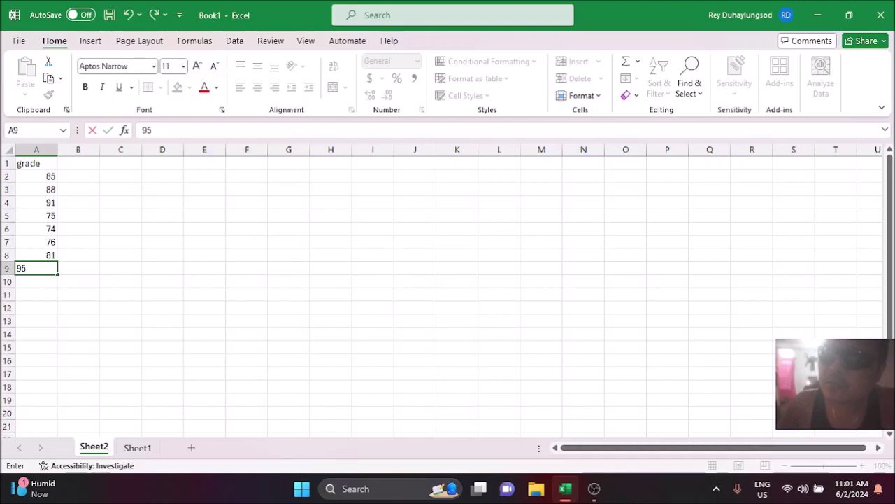
{"action": "key", "text": "Return"}
{"action": "type", "text": "92"}
{"action": "key", "text": "Return"}
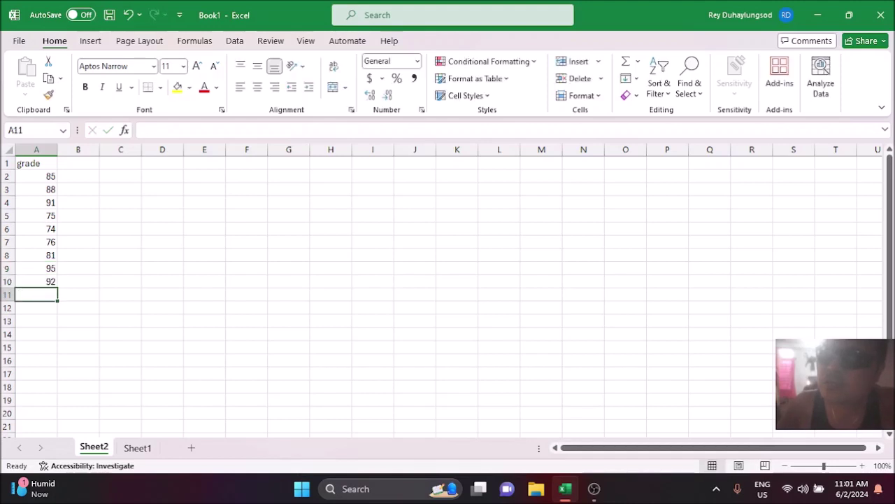
{"action": "type", "text": "84"}
{"action": "key", "text": "Return"}
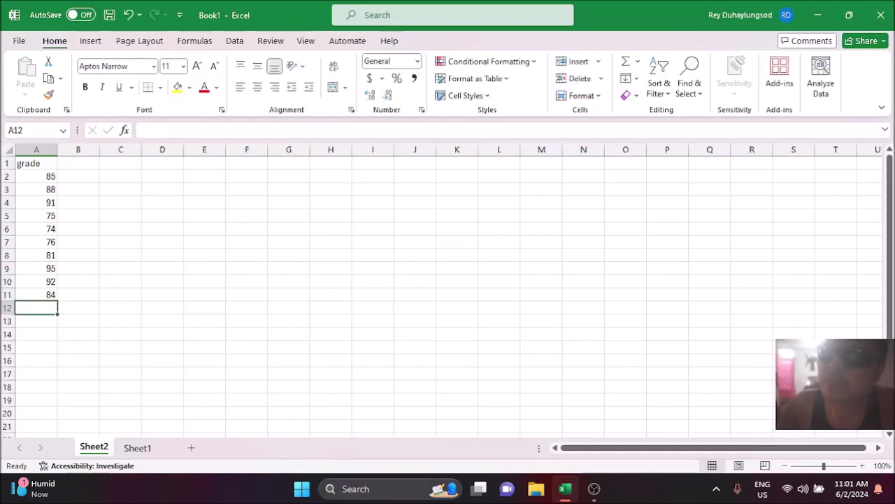
Enter grades 83, 73, 86, 79, 78 in A12:A16.
{"action": "type", "text": "83"}
{"action": "key", "text": "Return"}
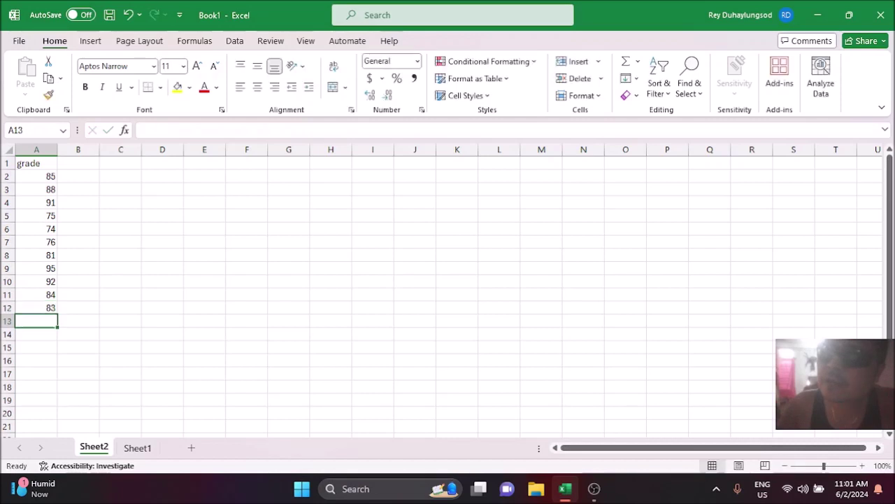
{"action": "type", "text": "73"}
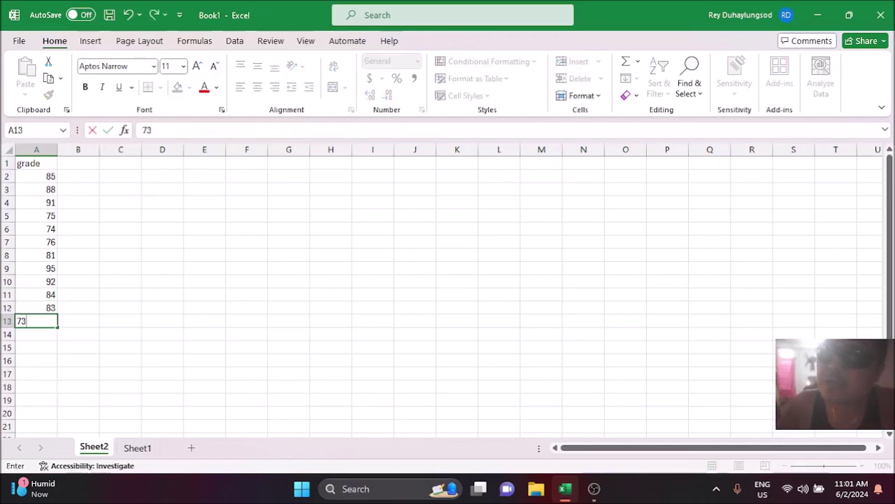
{"action": "key", "text": "Return"}
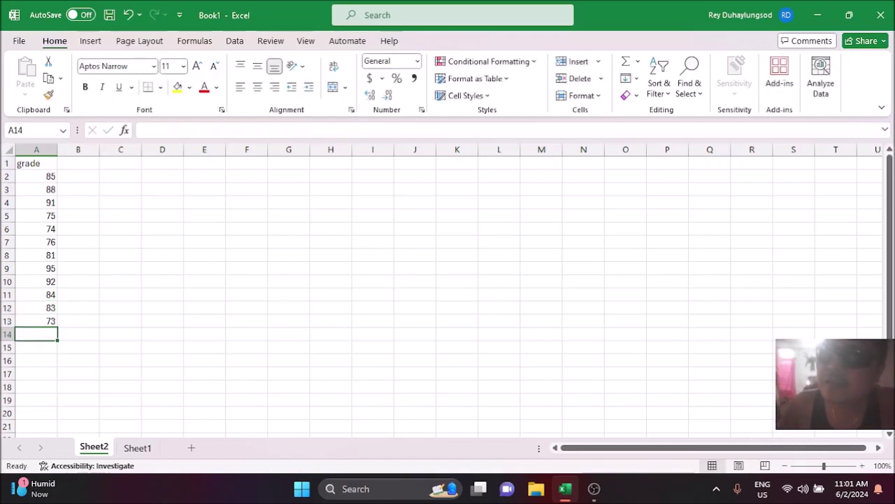
{"action": "type", "text": "86"}
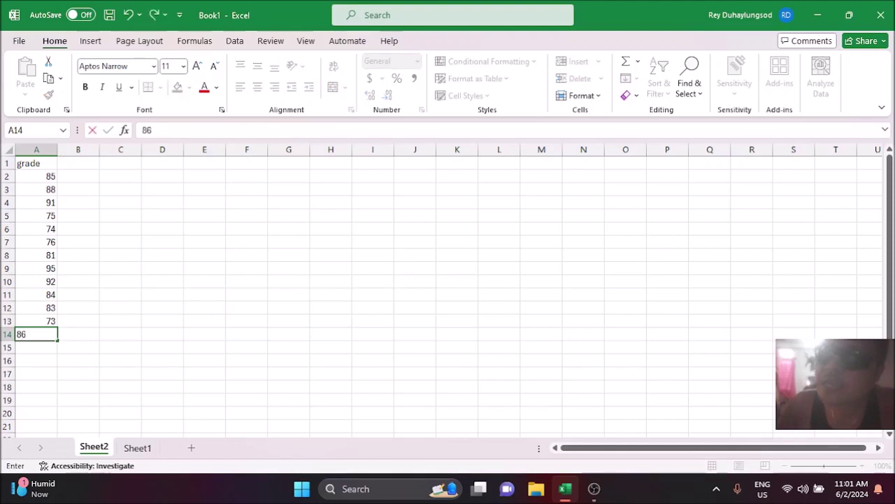
{"action": "key", "text": "Return"}
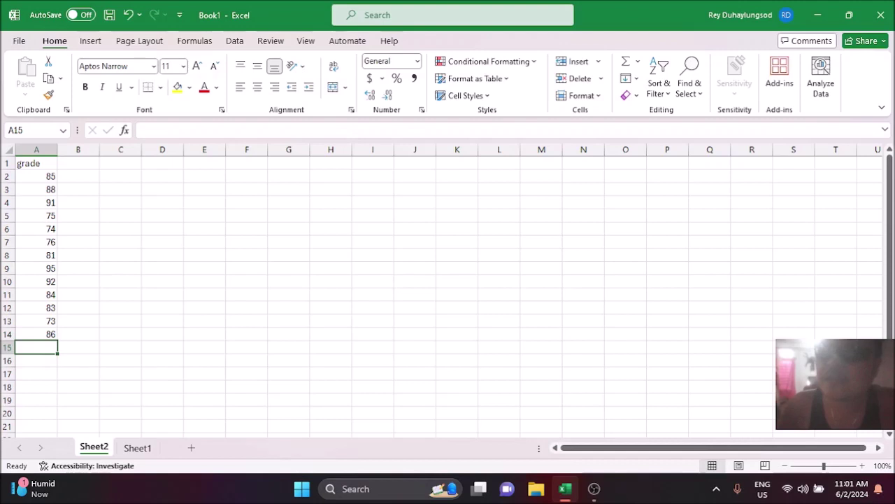
{"action": "type", "text": "7"}
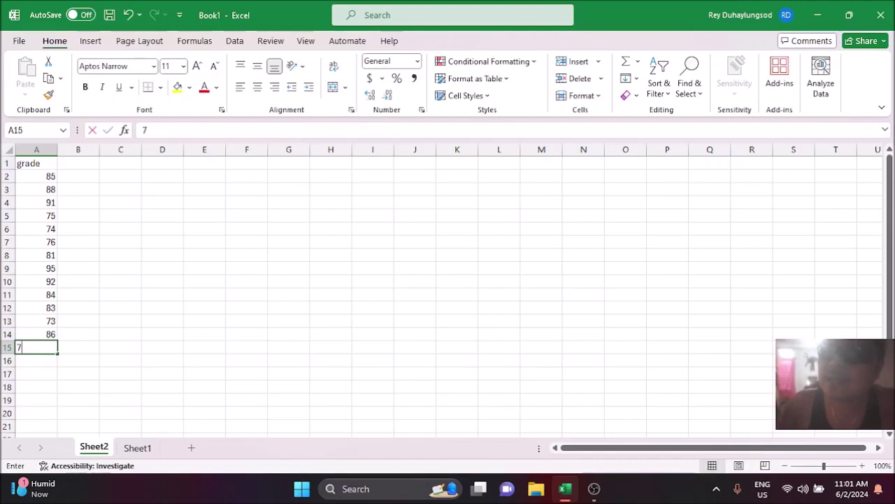
{"action": "type", "text": "9"}
{"action": "key", "text": "Return"}
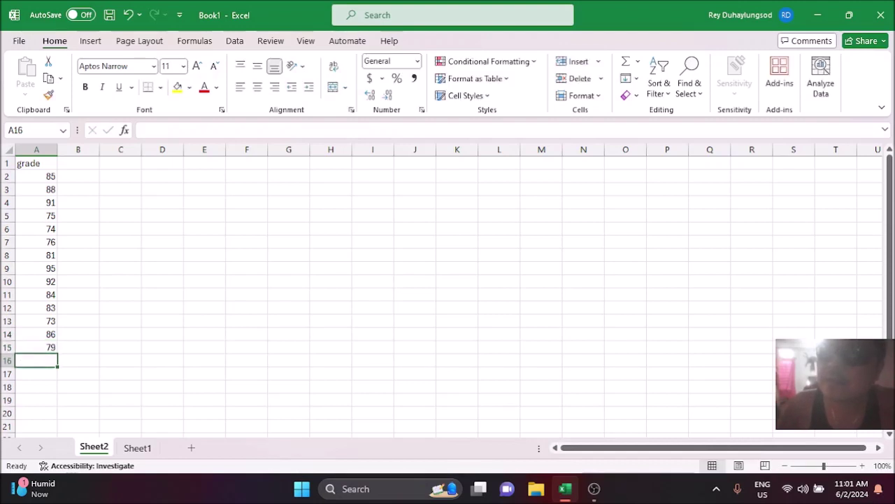
{"action": "type", "text": "78"}
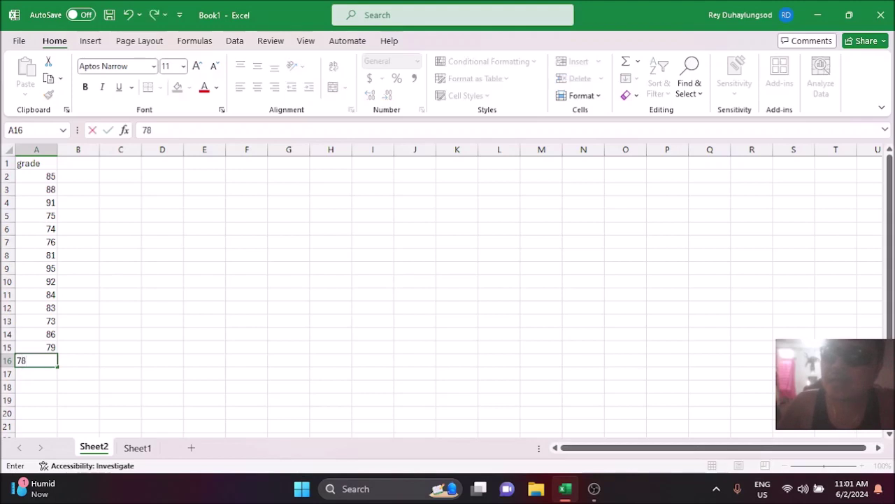
{"action": "key", "text": "Return"}
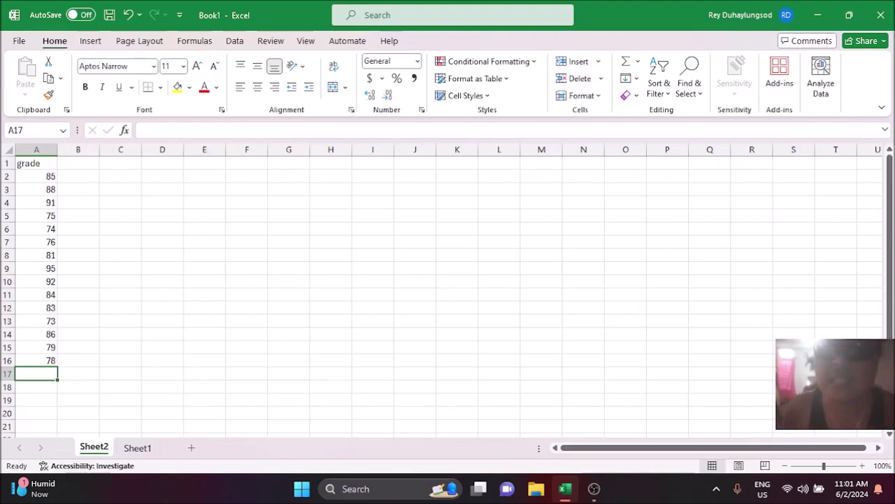
{"action": "left_click", "coordinate": [37, 360]}
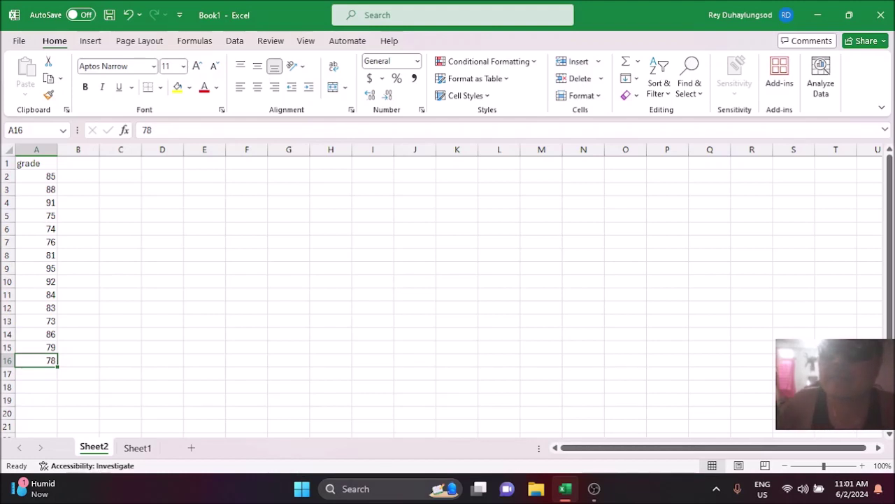
{"action": "left_click", "coordinate": [36, 176]}
{"action": "left_click", "coordinate": [37, 163]}
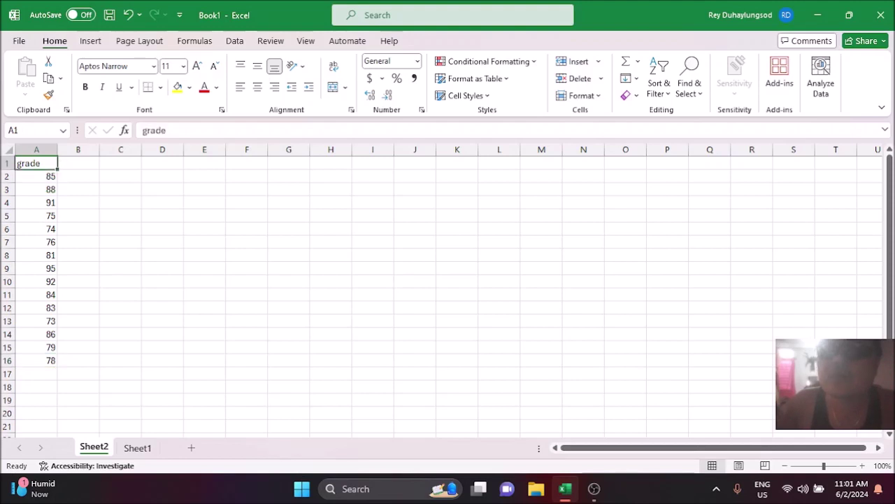
{"action": "left_click", "coordinate": [77, 163]}
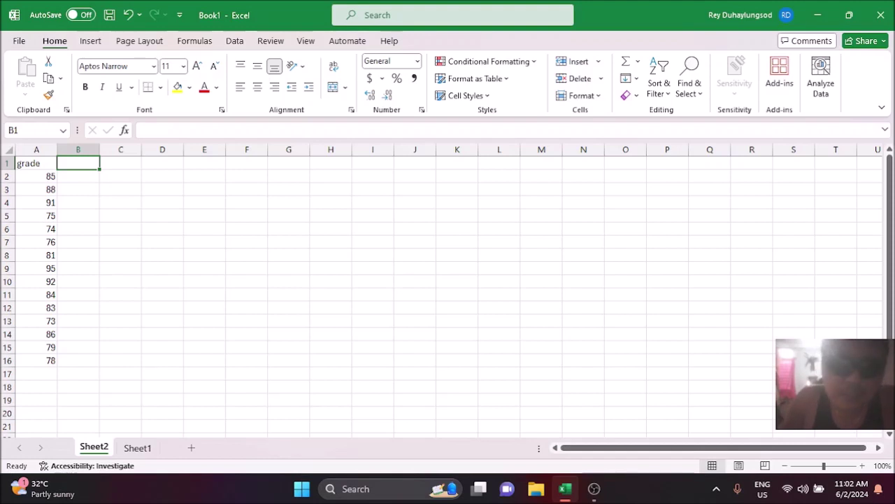
Put the heading 'grades count per category' in B1 and move down to B2.
{"action": "type", "text": "grades"}
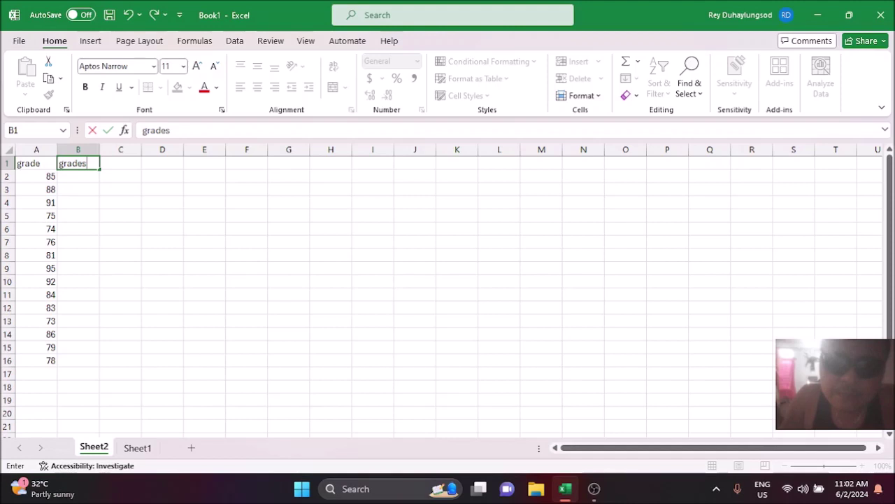
{"action": "type", "text": " count"}
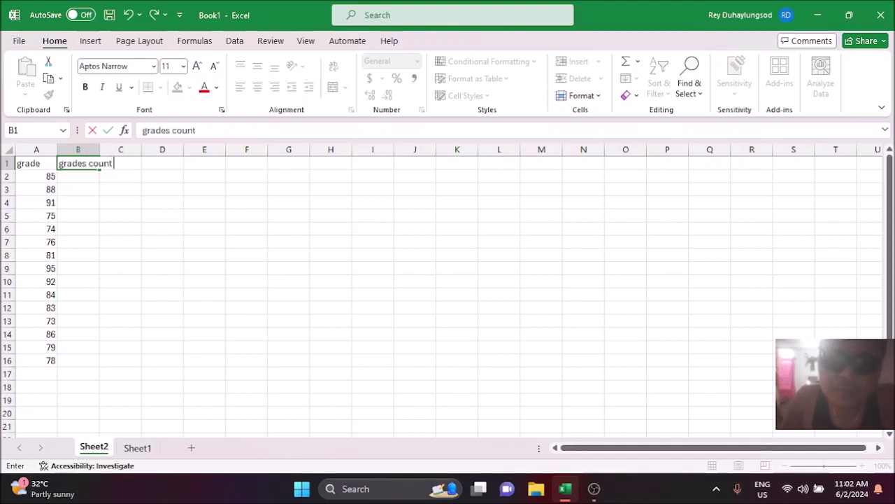
{"action": "type", "text": " per category"}
{"action": "key", "text": "Return"}
{"action": "left_click", "coordinate": [78, 163]}
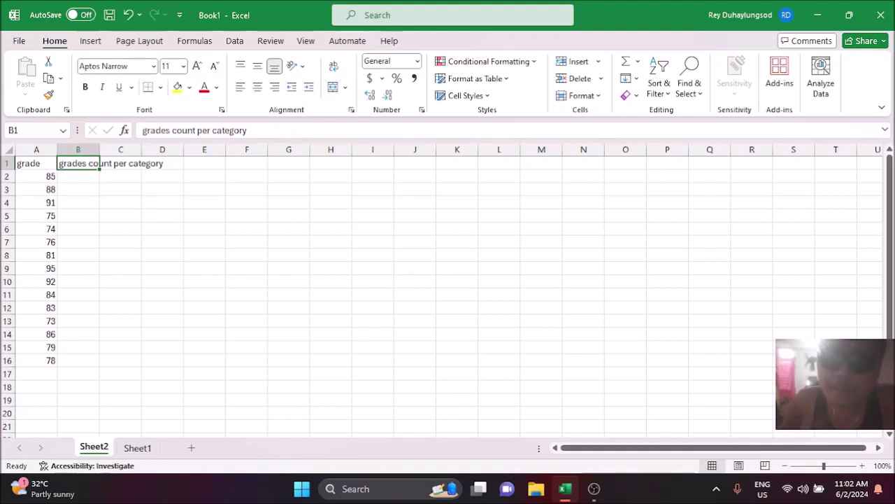
{"action": "key", "text": "Down"}
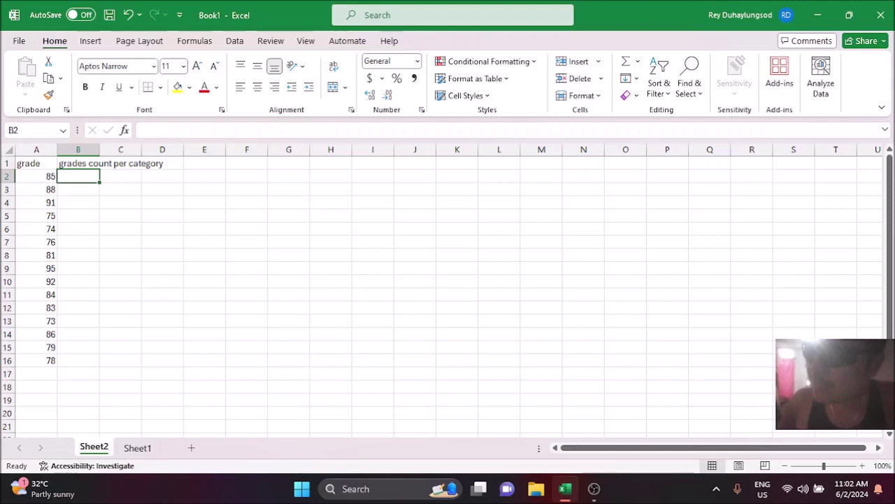
Label B2 '75 below' and B3 '75 to 80'.
{"action": "type", "text": "7"}
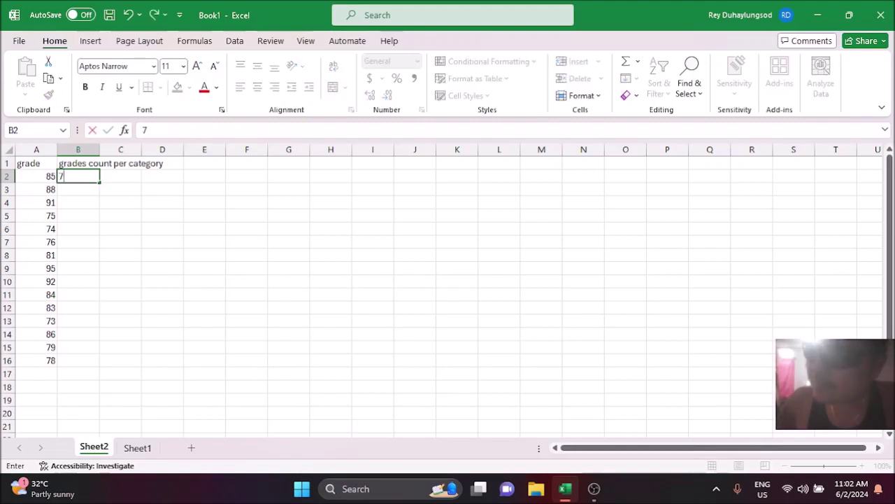
{"action": "type", "text": "5"}
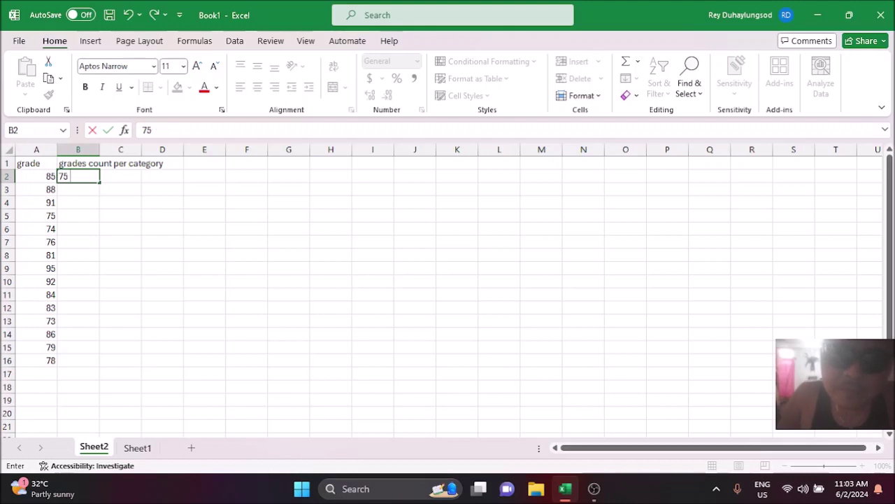
{"action": "type", "text": "elow"}
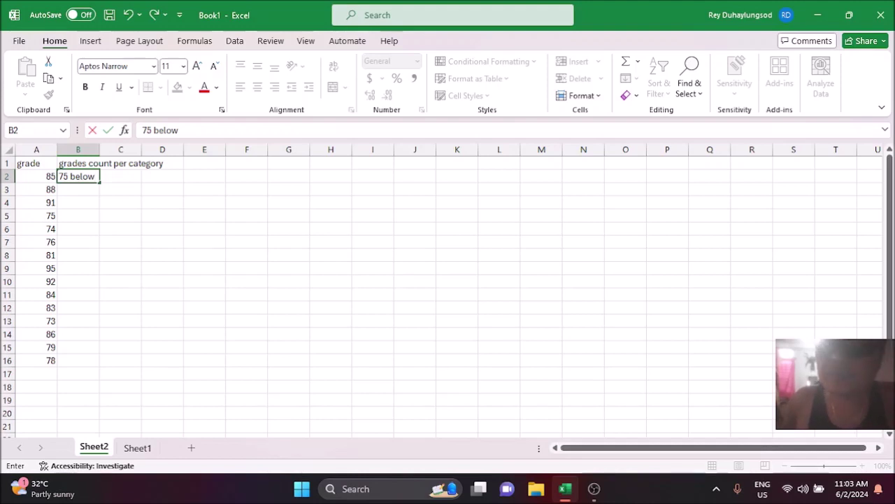
{"action": "key", "text": "Return"}
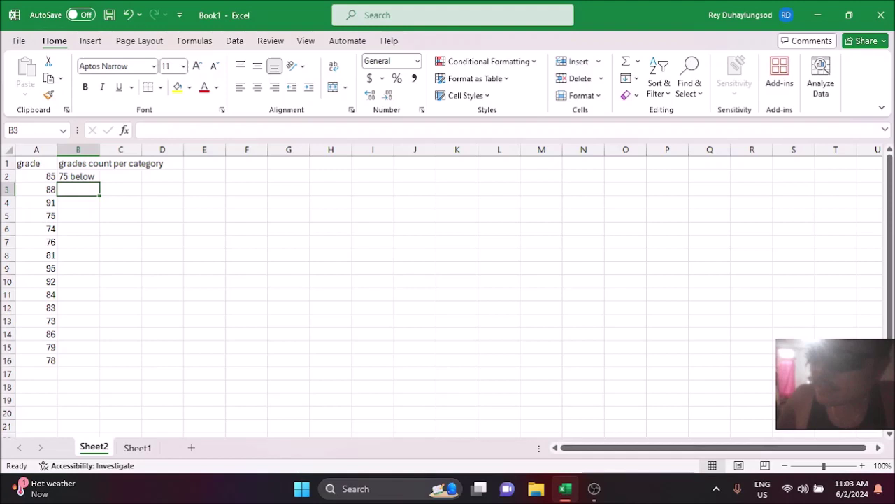
{"action": "type", "text": "75 "}
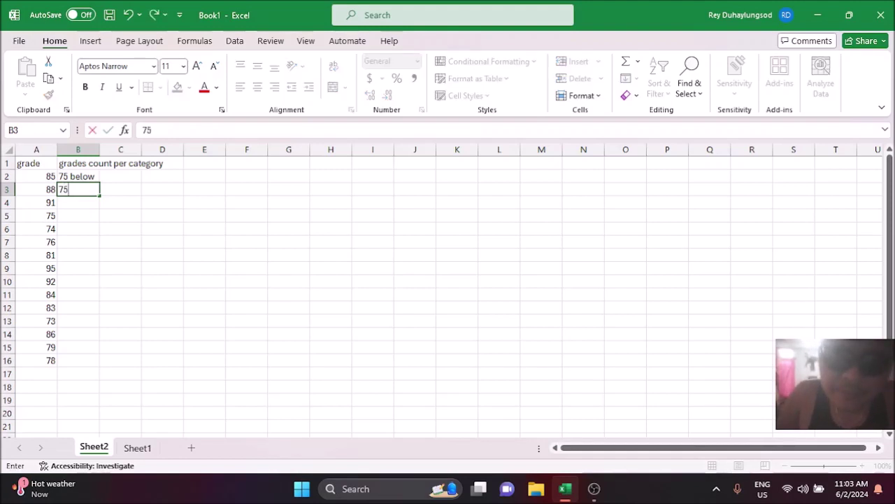
{"action": "type", "text": "and"}
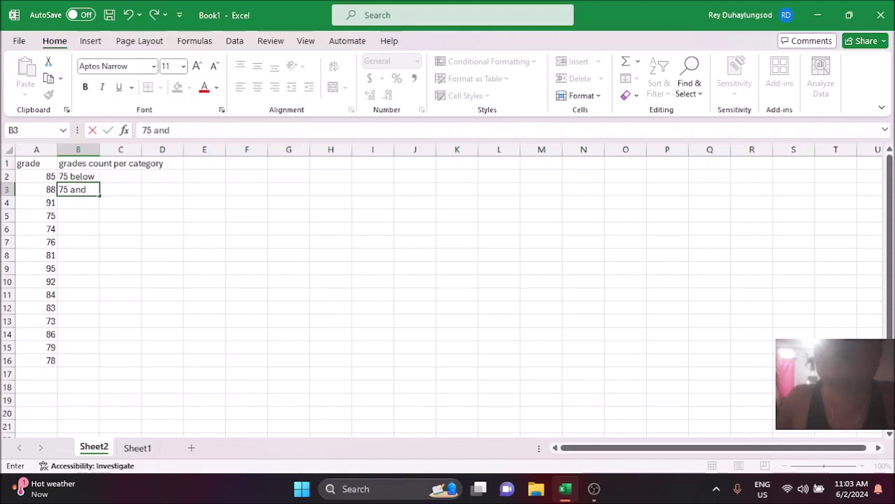
{"action": "key", "text": "BackSpace"}
{"action": "key", "text": "BackSpace"}
{"action": "type", "text": "to "}
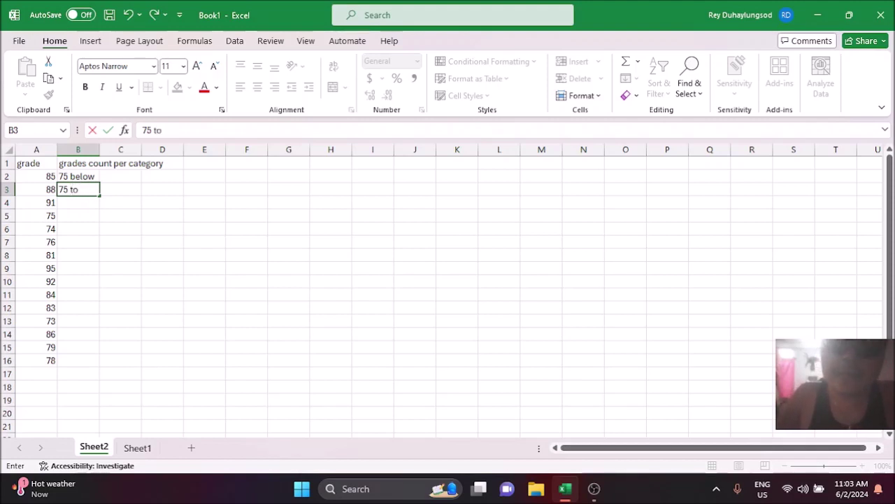
{"action": "type", "text": "80"}
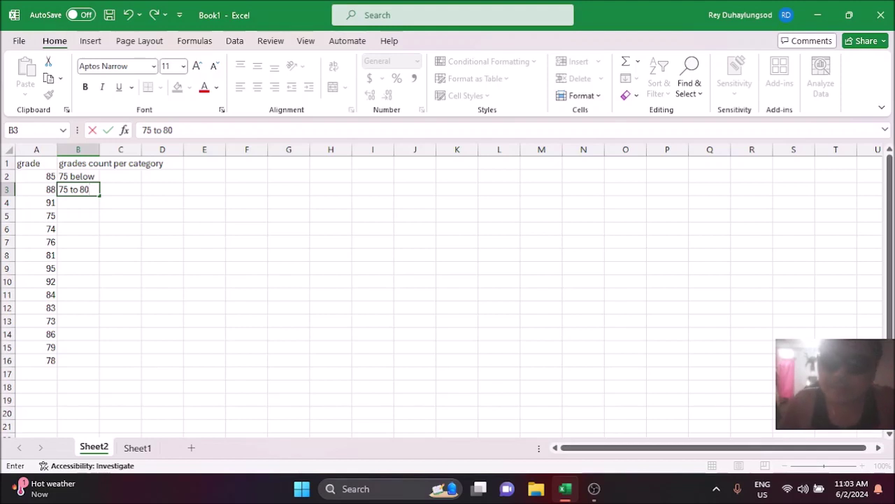
{"action": "key", "text": "Return"}
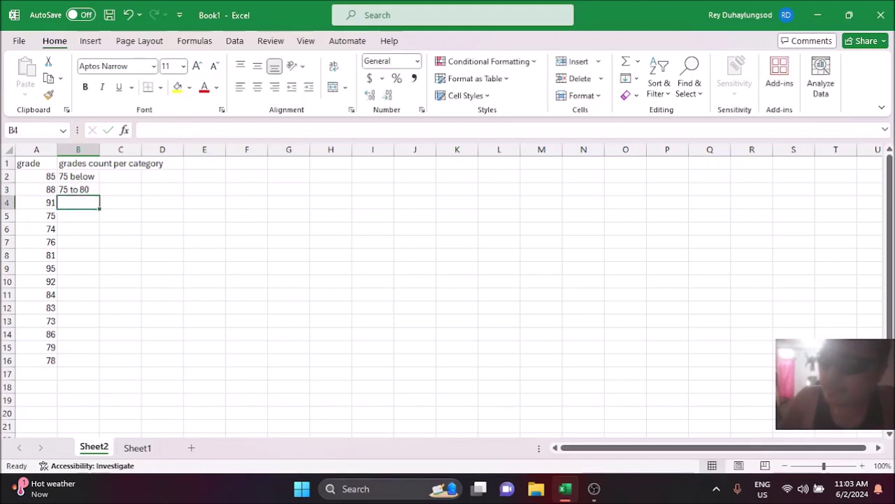
Label B4 '81 to 90', B5 '91 and above' and B6 'total'.
{"action": "type", "text": "8"}
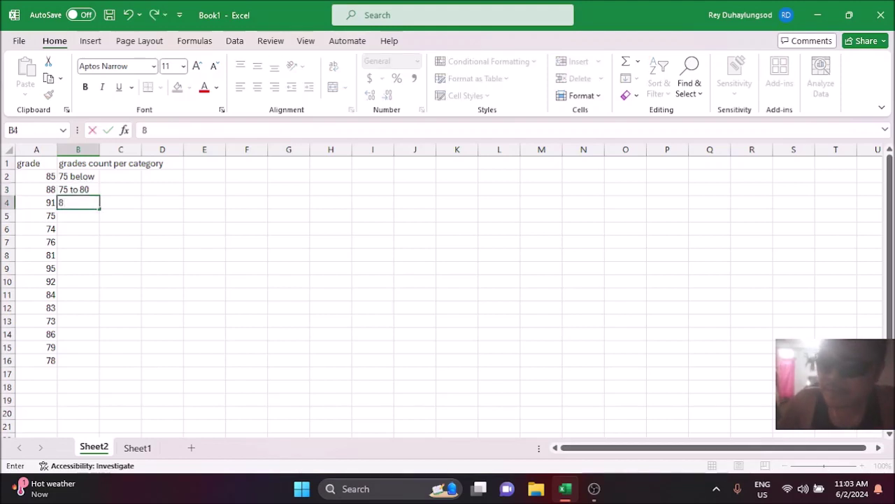
{"action": "type", "text": "1"}
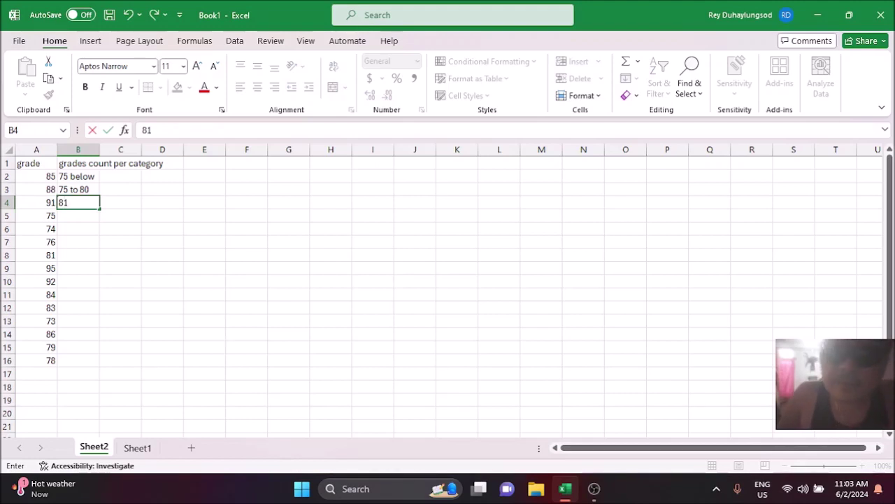
{"action": "type", "text": " to 90"}
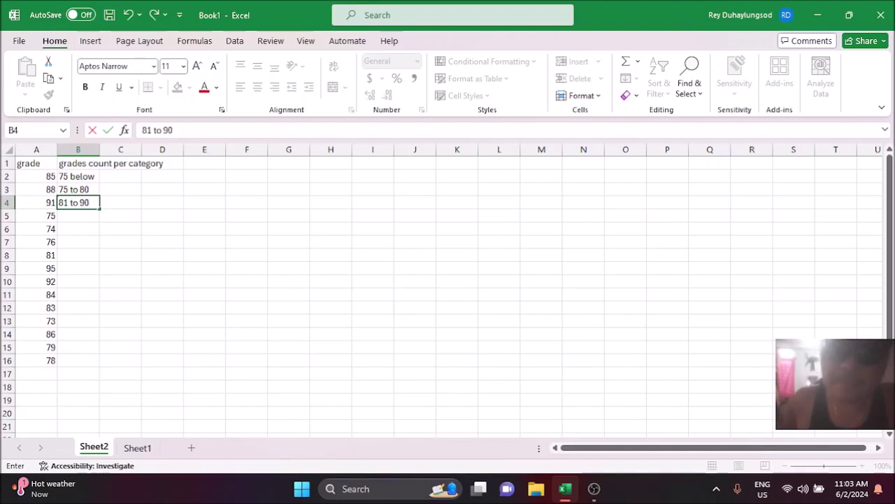
{"action": "key", "text": "Return"}
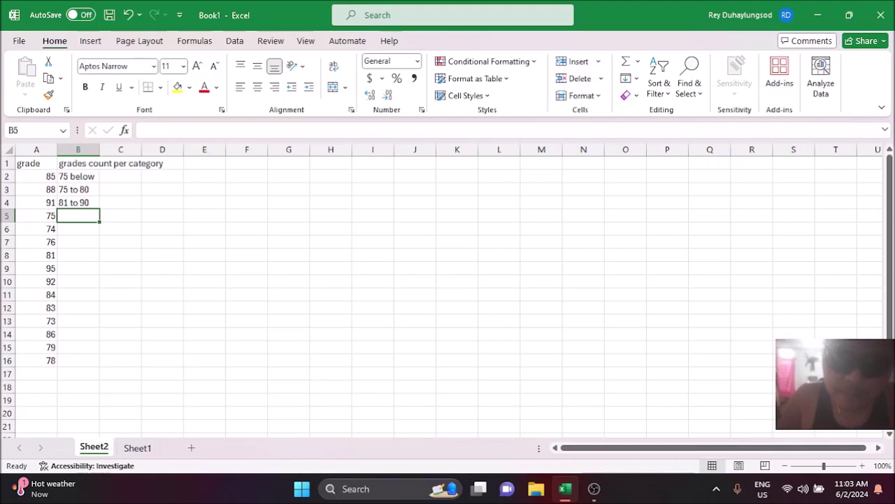
{"action": "type", "text": "9"}
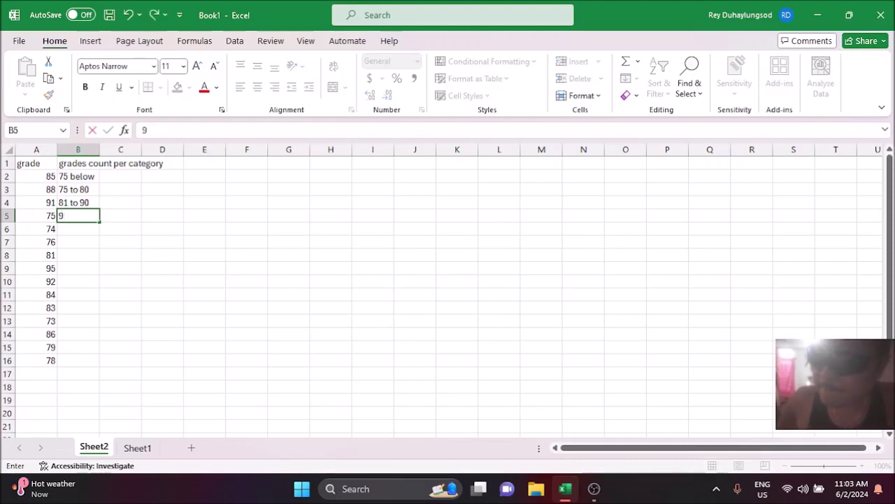
{"action": "type", "text": "0"}
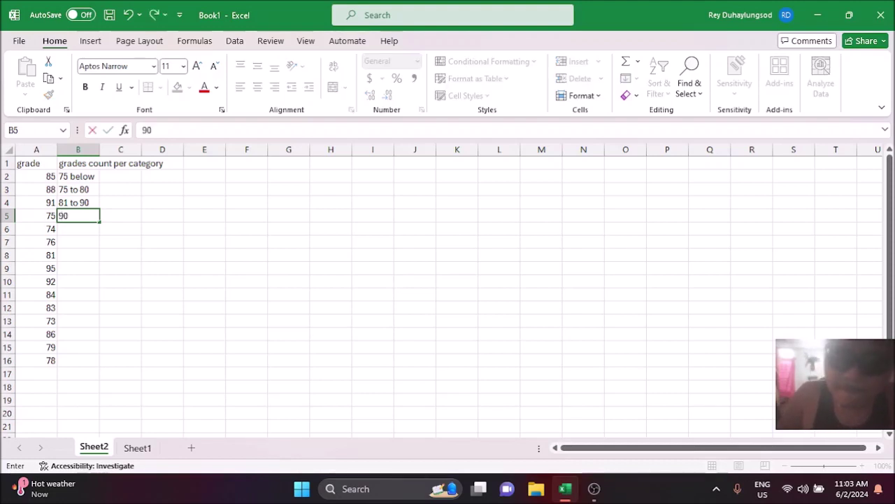
{"action": "key", "text": "BackSpace"}
{"action": "type", "text": "1"}
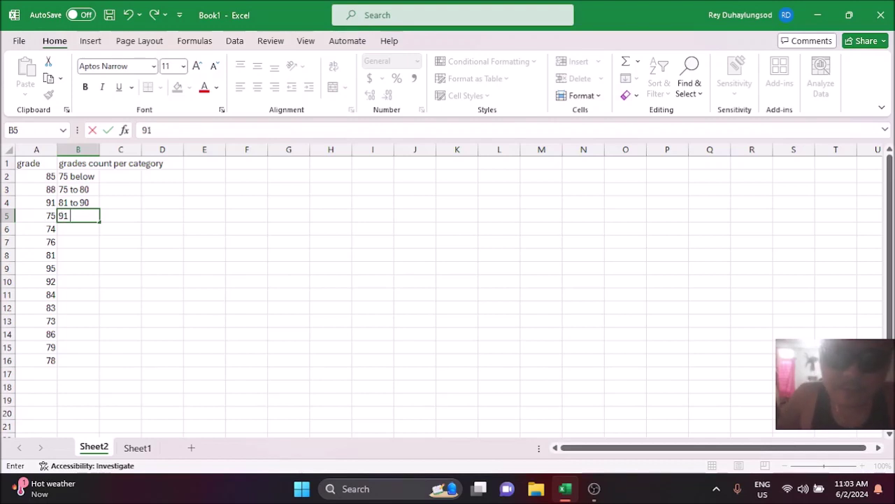
{"action": "type", "text": " and above"}
{"action": "key", "text": "Return"}
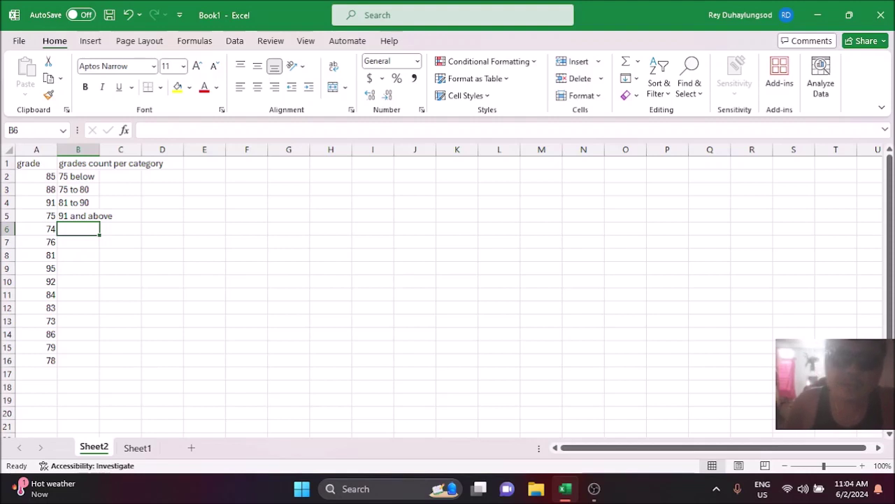
{"action": "type", "text": "total"}
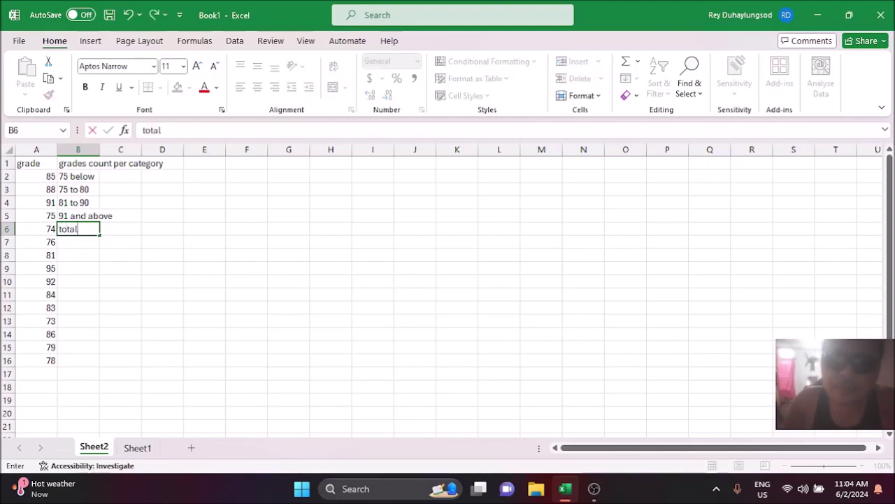
{"action": "key", "text": "Return"}
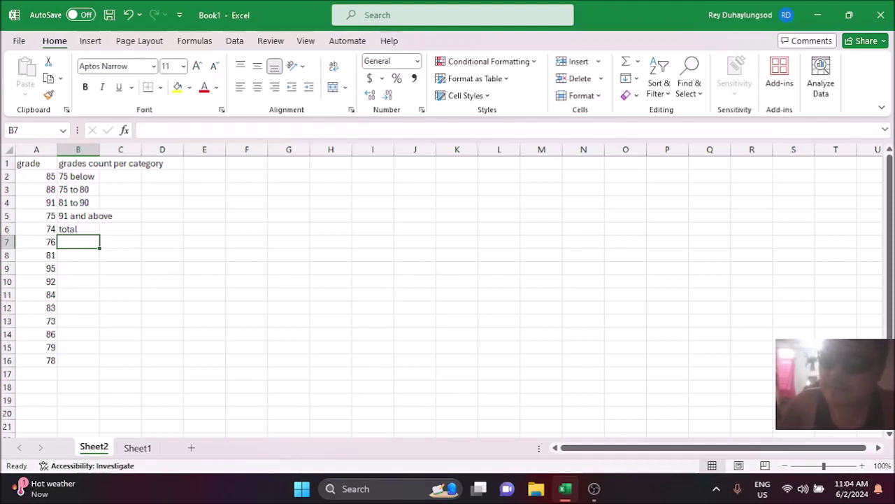
{"action": "key", "text": "Up"}
{"action": "key", "text": "Up"}
{"action": "key", "text": "Up"}
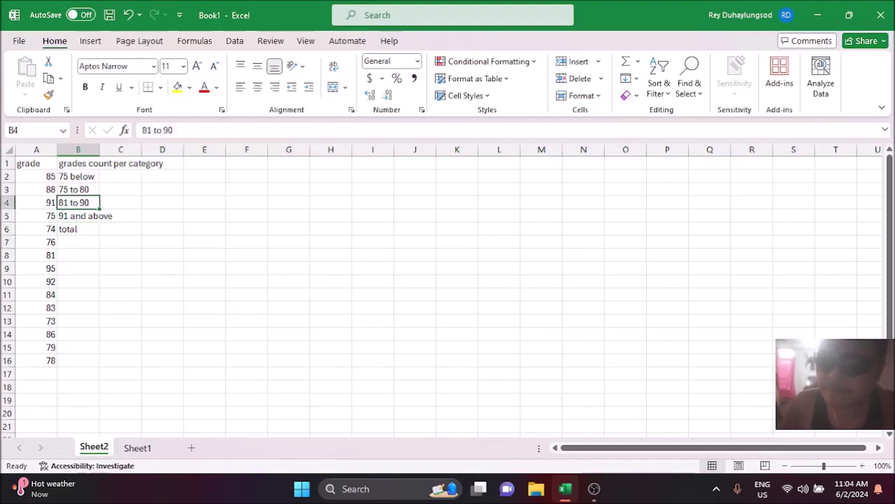
{"action": "key", "text": "Up"}
{"action": "key", "text": "Up"}
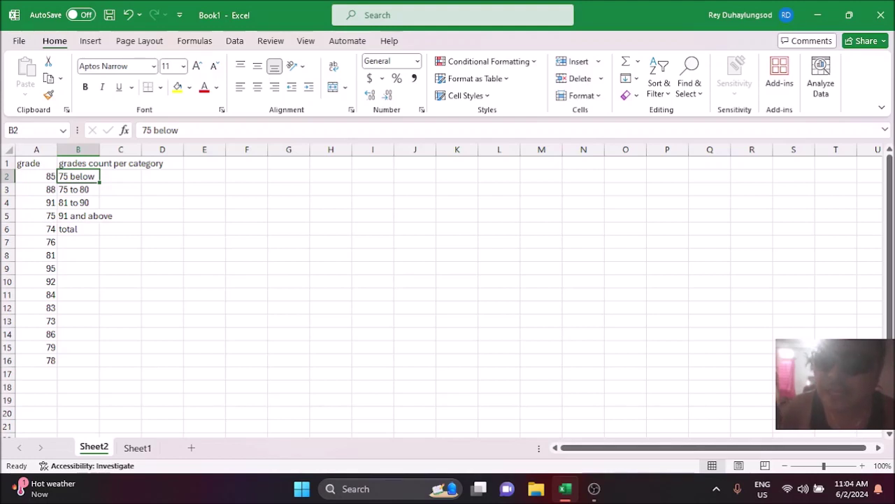
{"action": "left_click", "coordinate": [120, 176]}
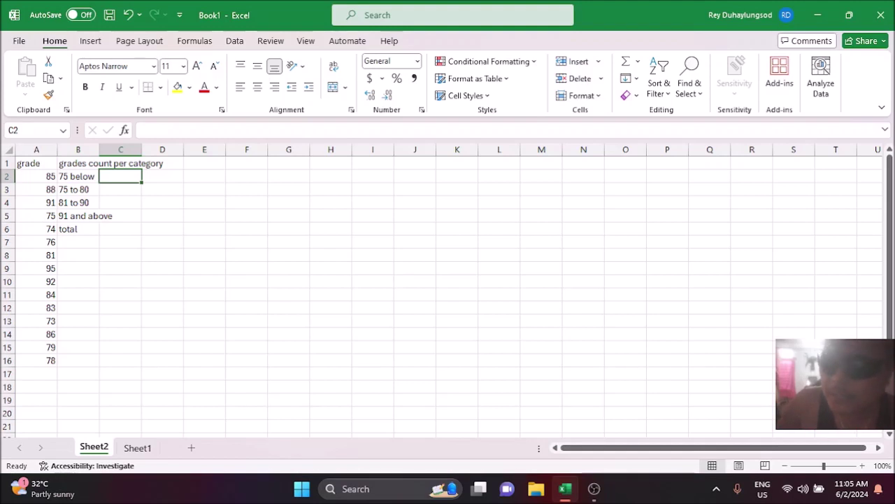
Start the formula =countifs(a2:a16, in C2.
{"action": "type", "text": "="}
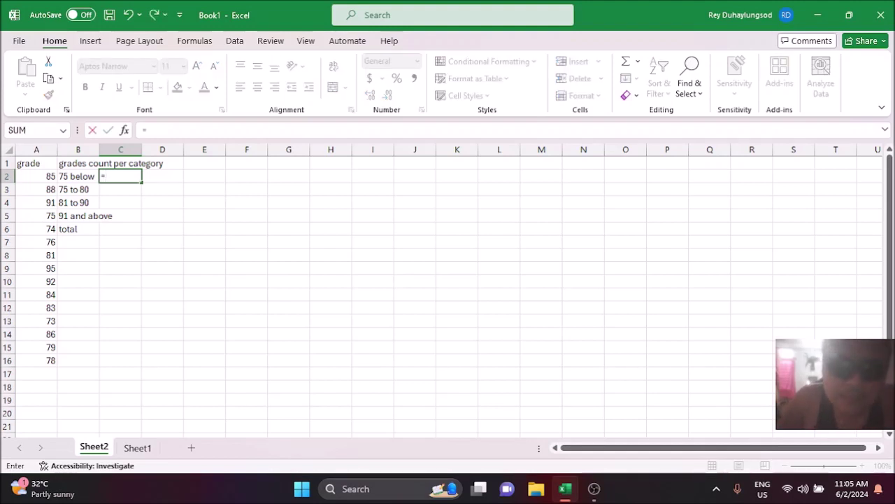
{"action": "type", "text": "countifs"}
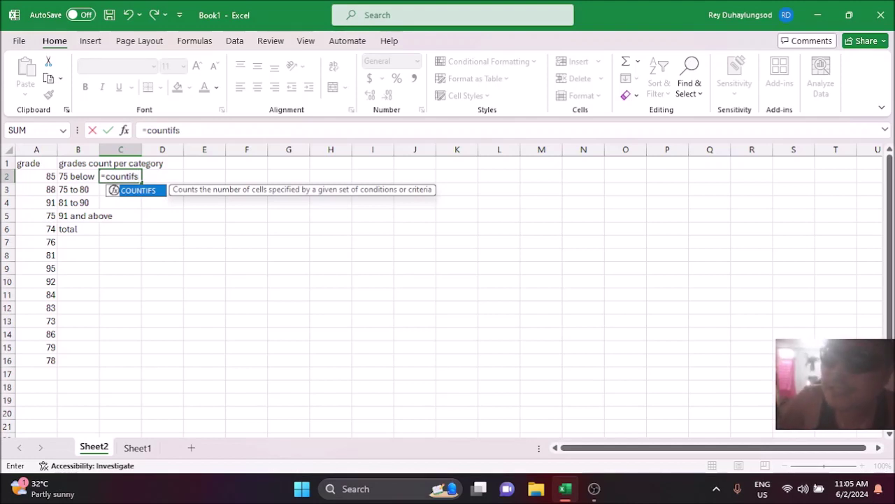
{"action": "type", "text": "9"}
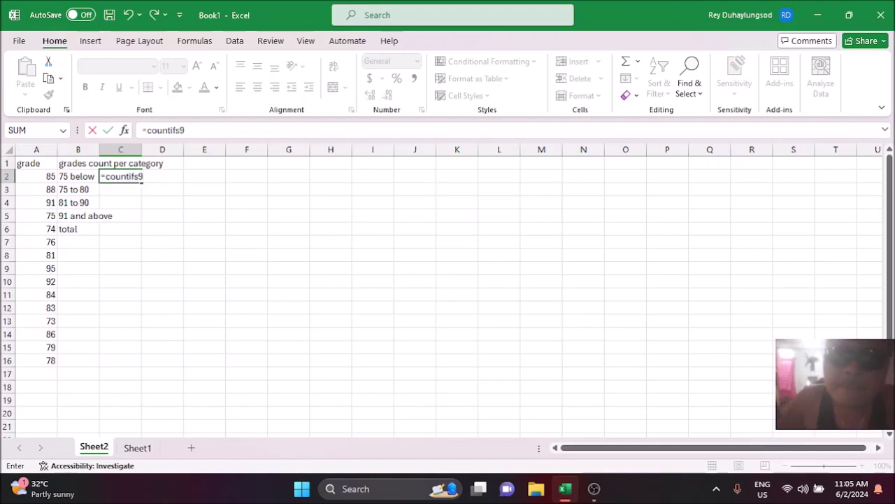
{"action": "key", "text": "BackSpace"}
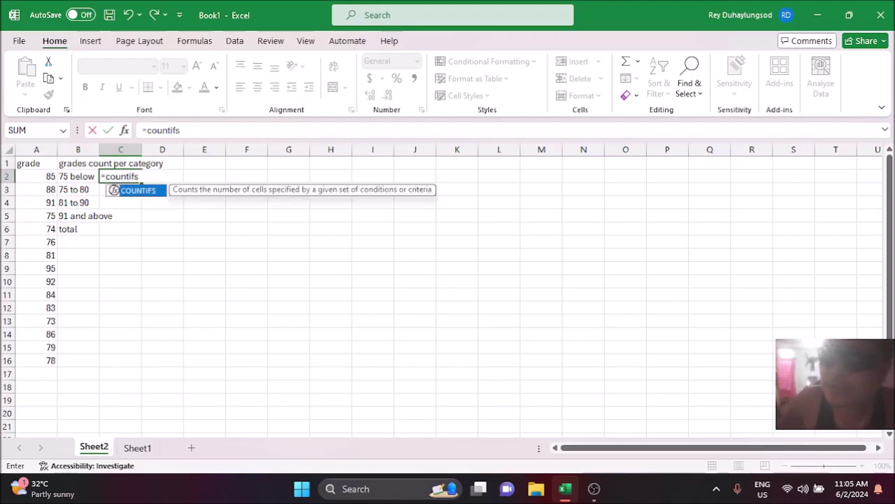
{"action": "type", "text": "("}
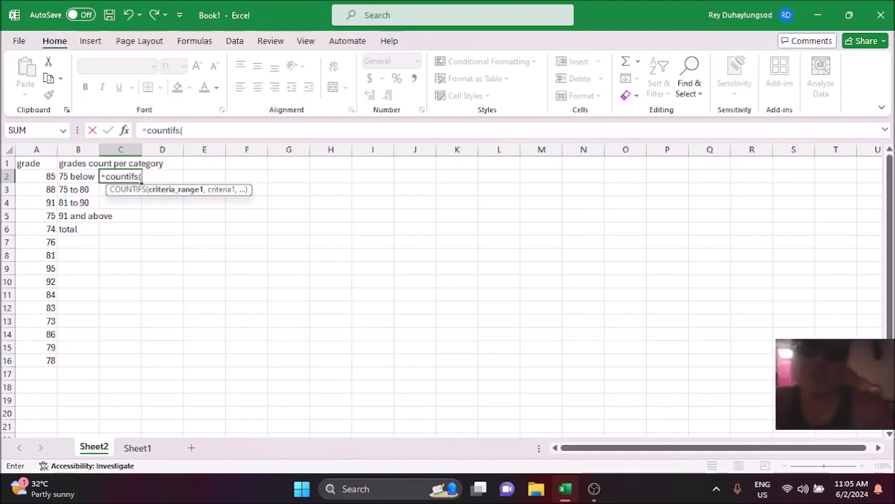
{"action": "type", "text": "a2"}
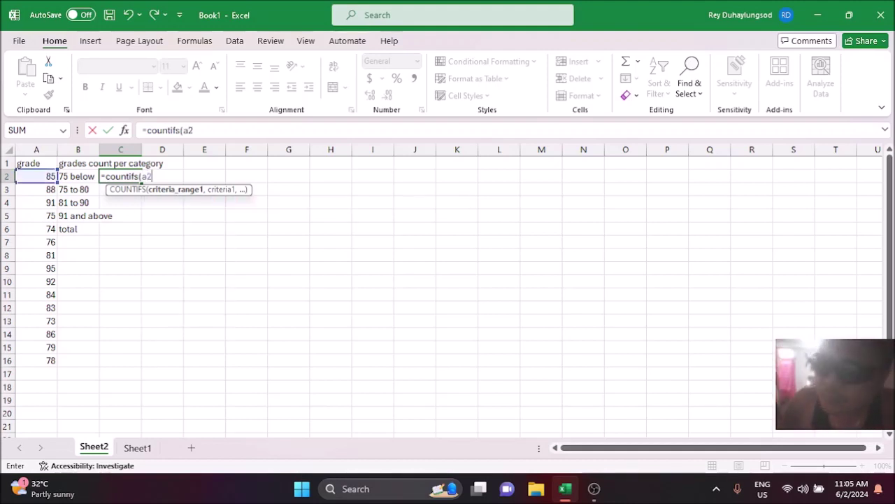
{"action": "type", "text": ":"}
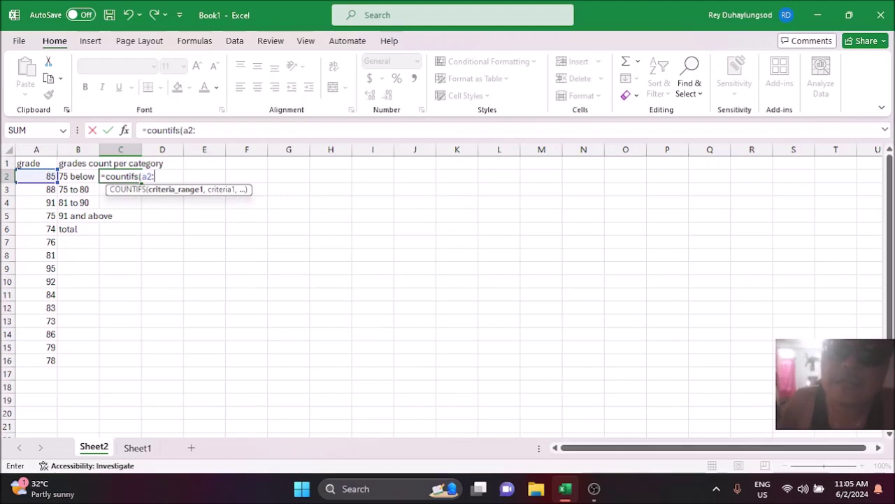
{"action": "type", "text": "a"}
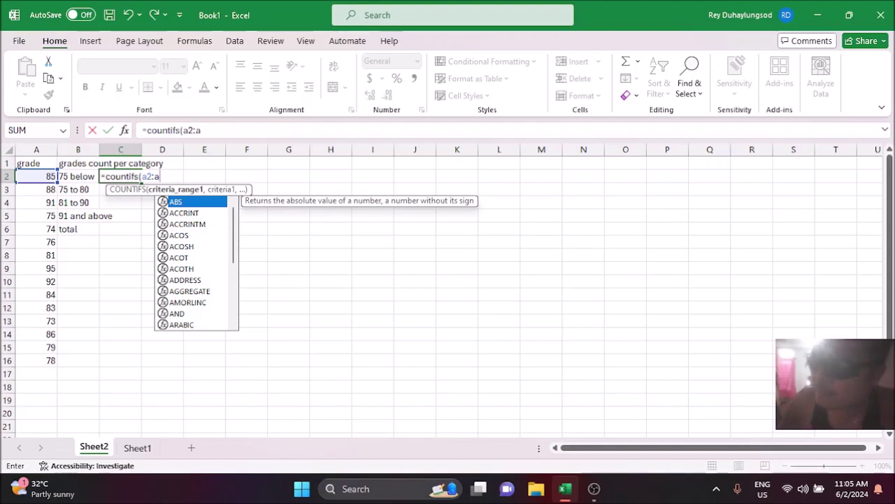
{"action": "type", "text": "16"}
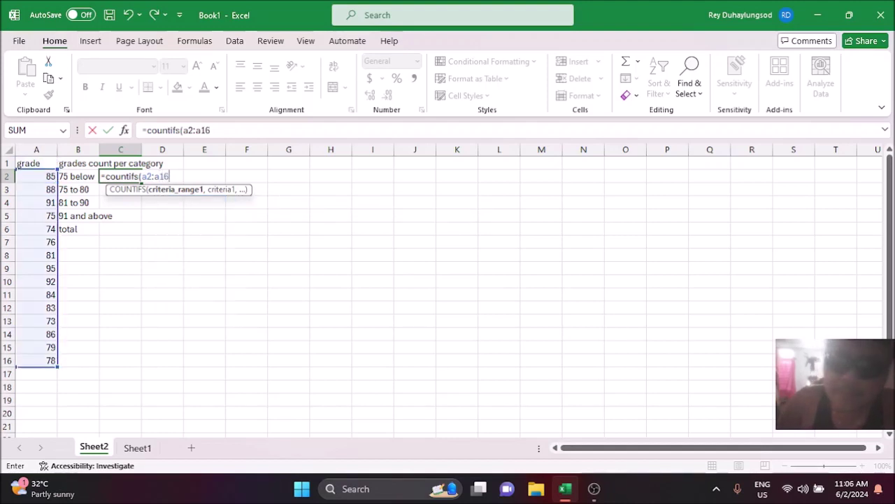
{"action": "type", "text": ","}
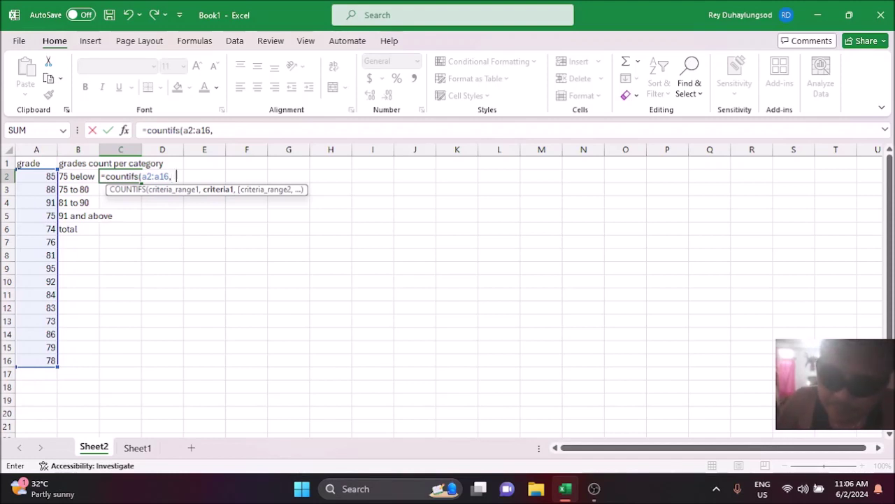
Complete C2 as =countifs(a2:a16,"<75"), returning 2 grades below 75.
{"action": "type", "text": "<"}
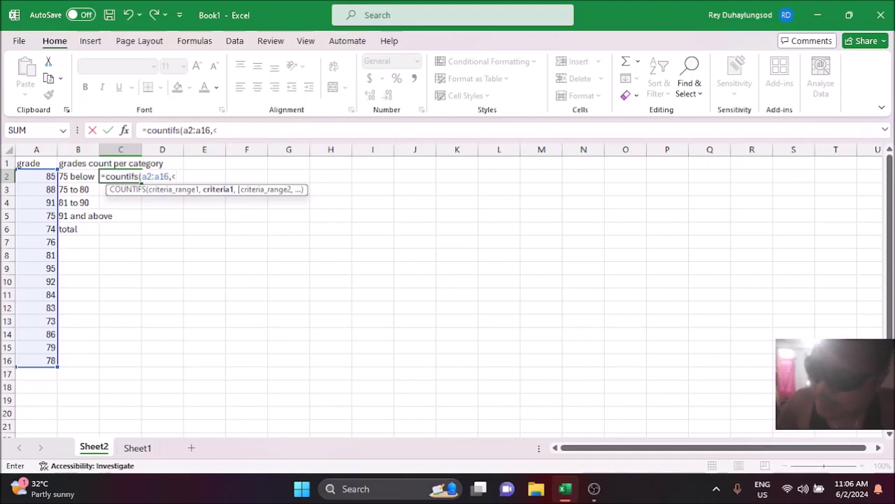
{"action": "key", "text": "BackSpace"}
{"action": "type", "text": "\","}
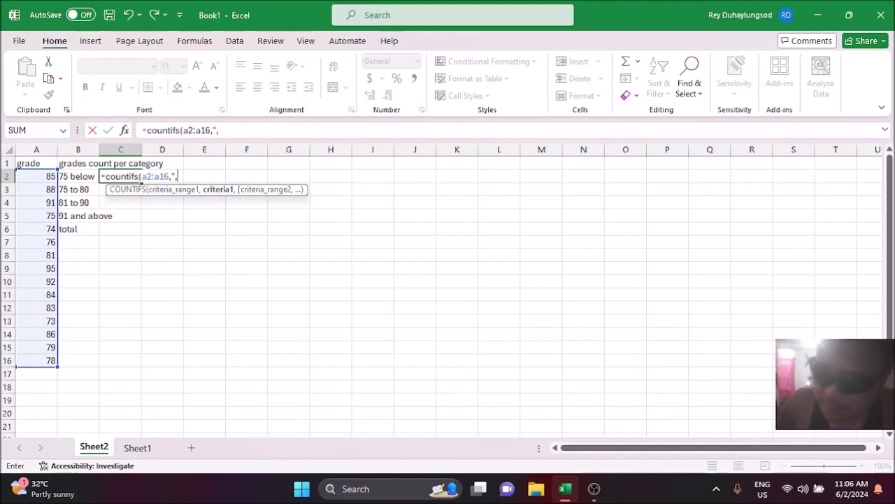
{"action": "key", "text": "BackSpace"}
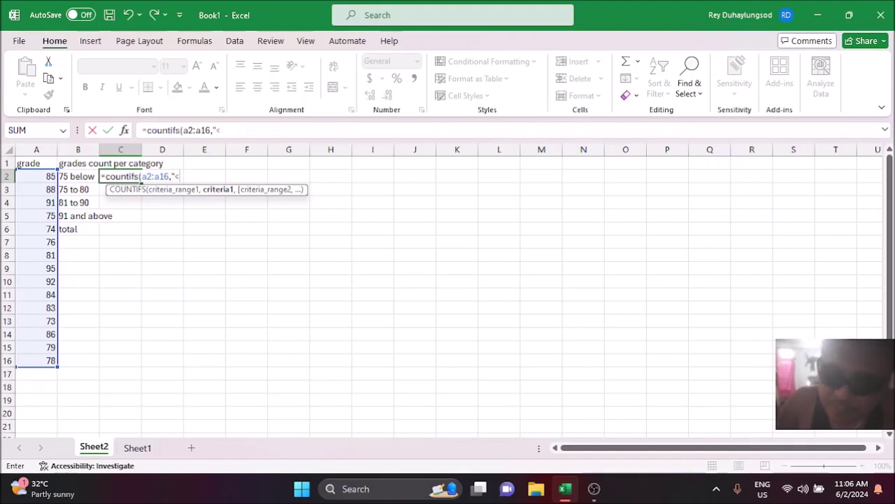
{"action": "type", "text": "75"}
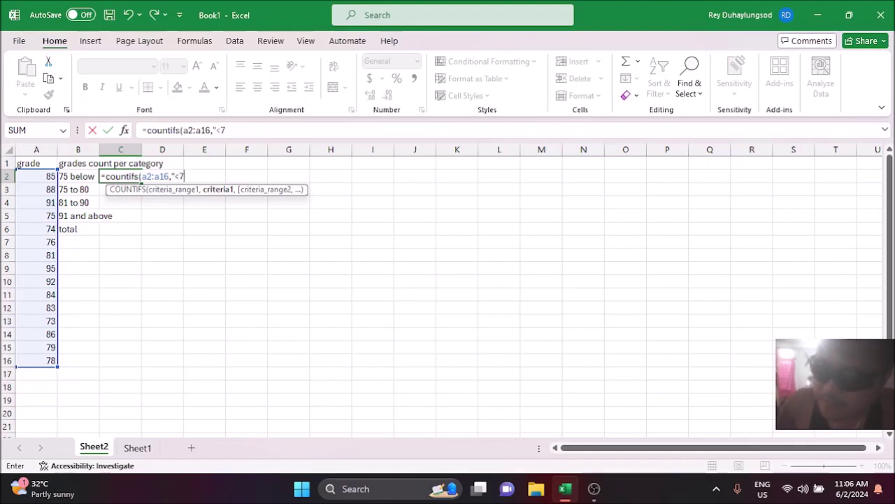
{"action": "type", "text": "\""}
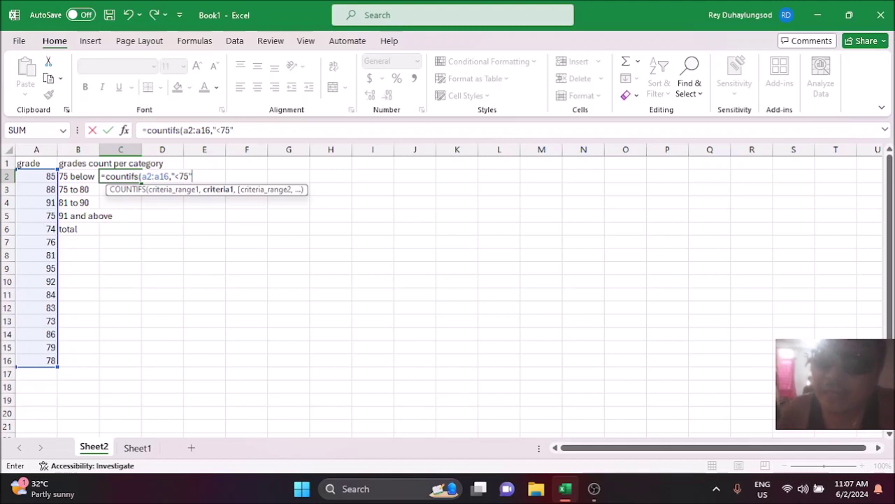
{"action": "key", "text": "Left"}
{"action": "key", "text": "Left"}
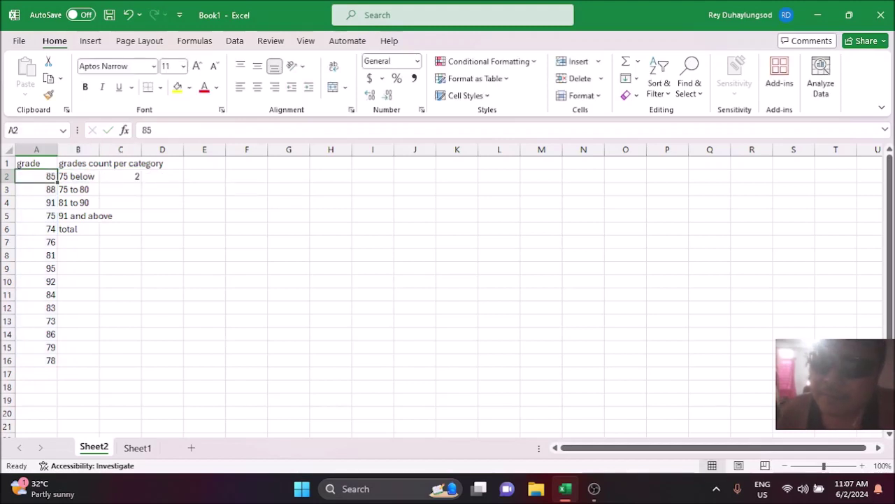
{"action": "key", "text": "Right"}
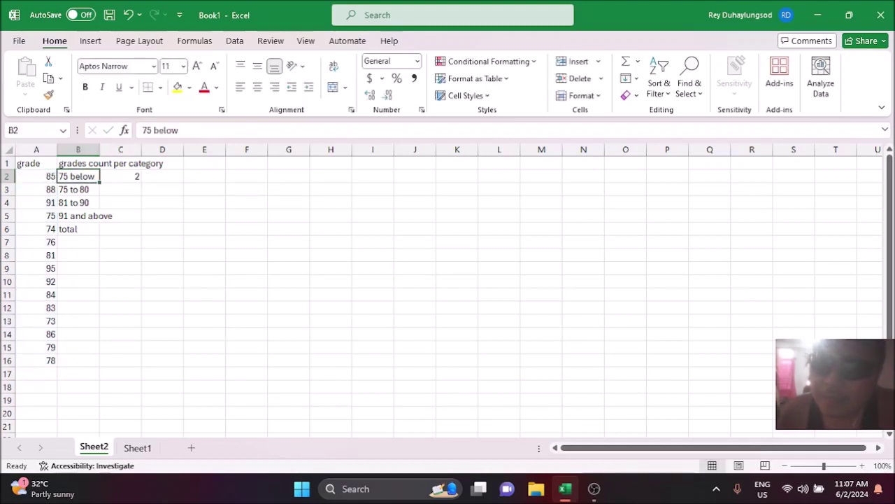
{"action": "key", "text": "Right"}
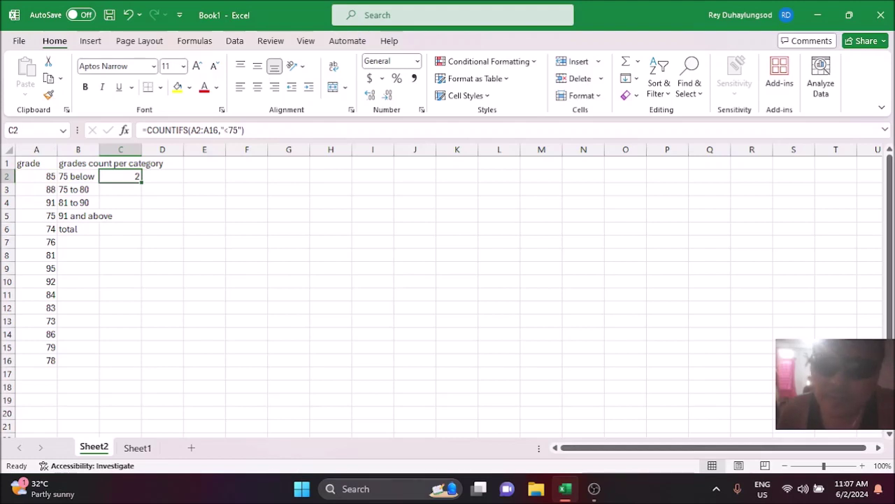
{"action": "key", "text": "Down"}
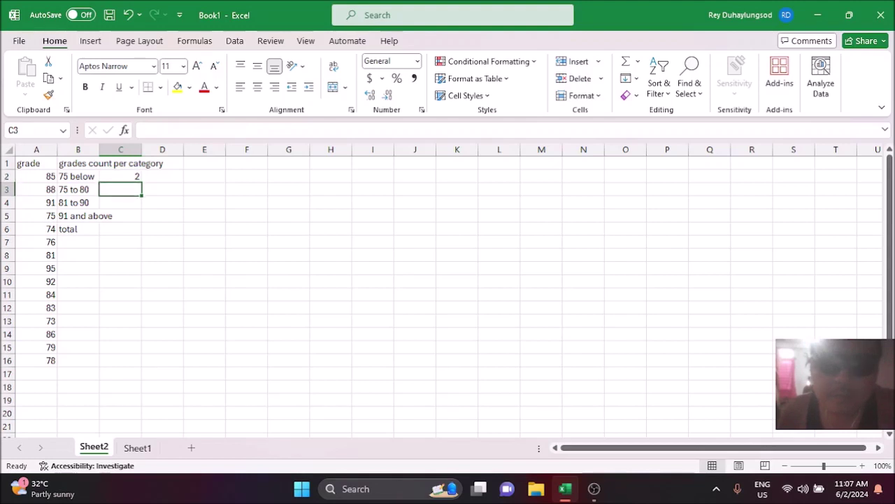
{"action": "key", "text": "Up"}
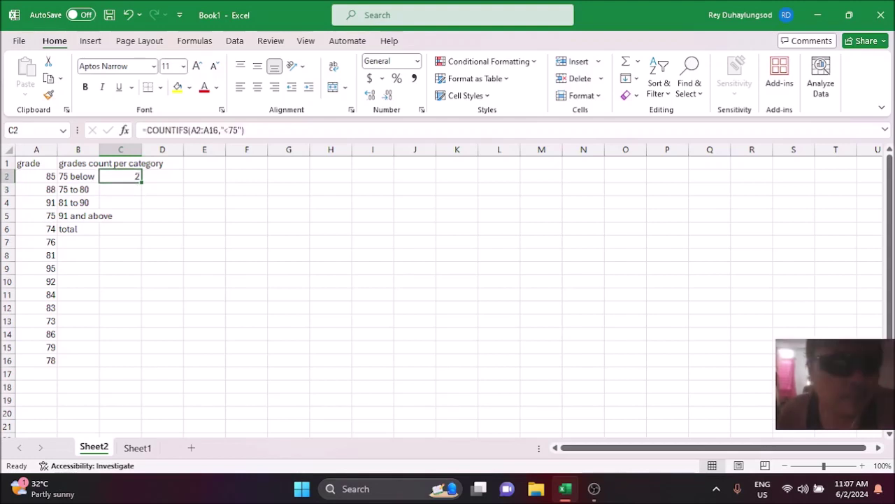
{"action": "key", "text": "F2"}
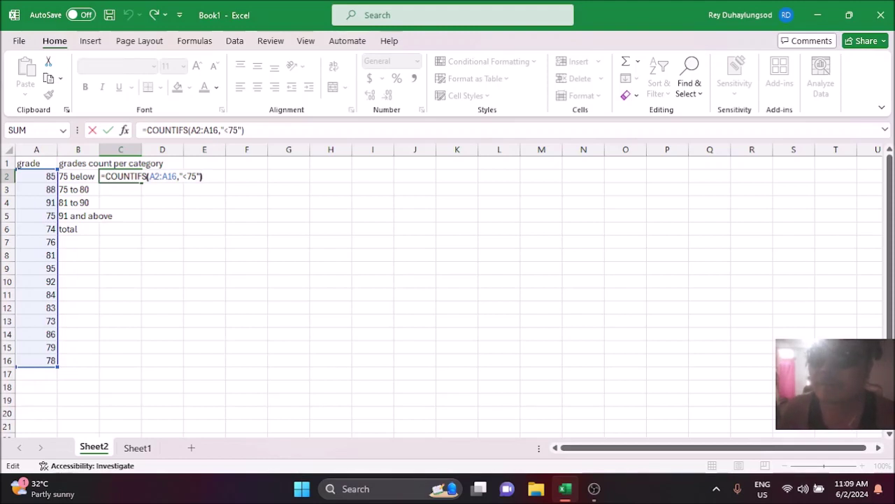
{"action": "left_click", "coordinate": [201, 176]}
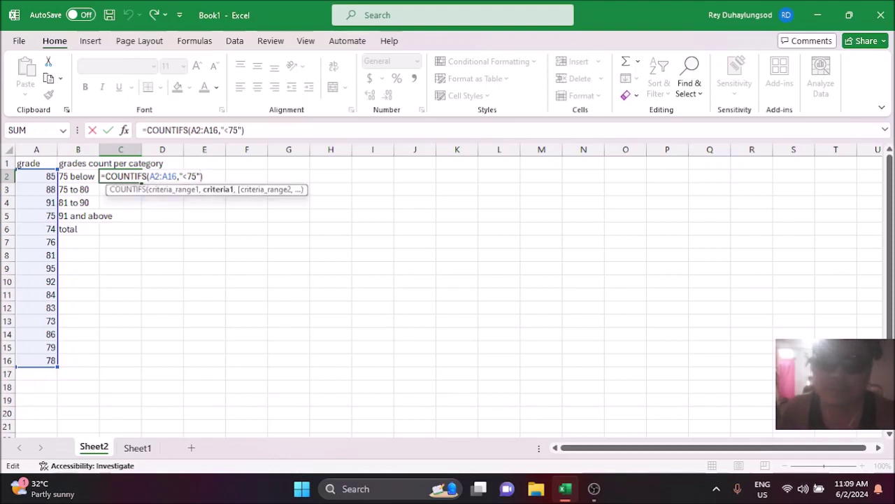
{"action": "key", "text": "Return"}
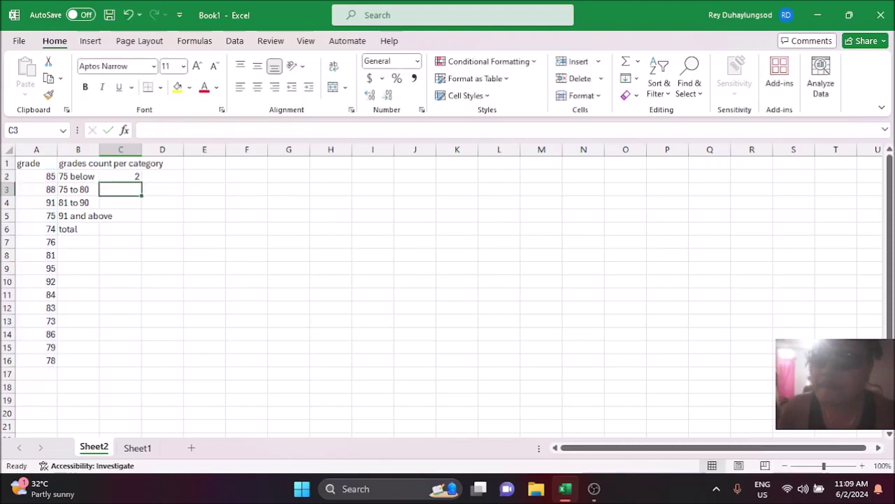
{"action": "left_click", "coordinate": [121, 176]}
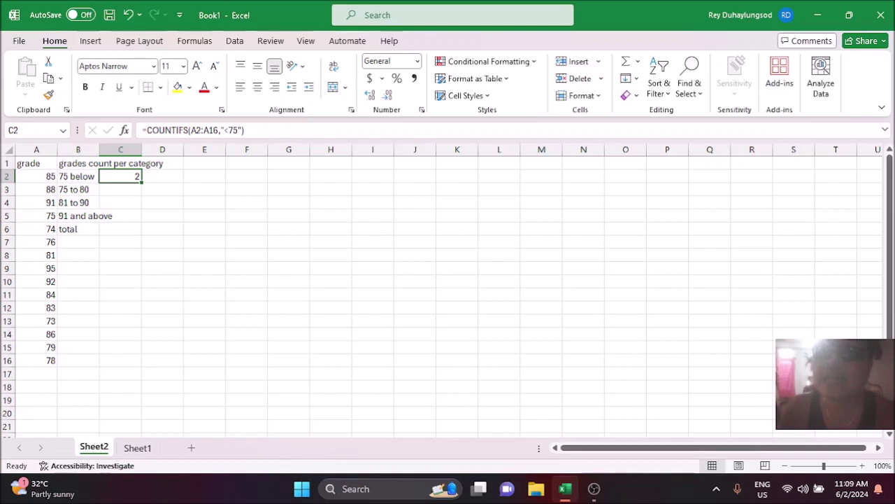
{"action": "left_click", "coordinate": [78, 176]}
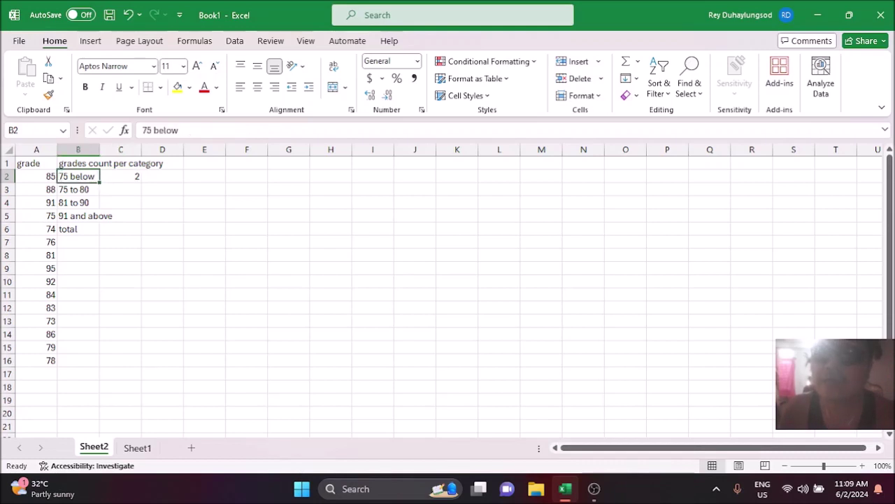
{"action": "left_click", "coordinate": [78, 190]}
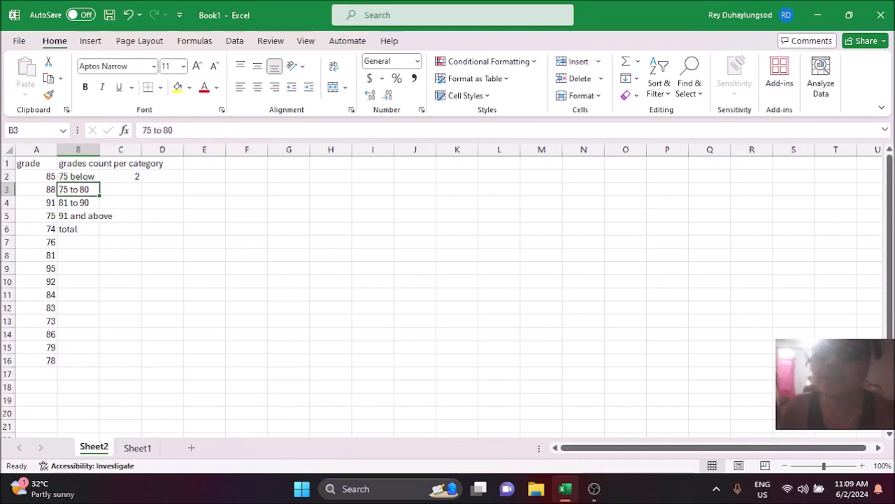
{"action": "left_click", "coordinate": [120, 189]}
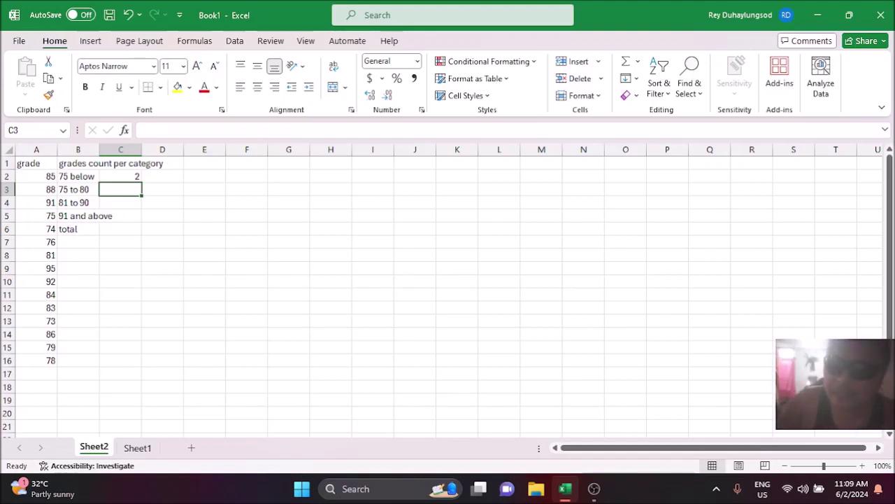
Enter =countifs(a2:a16,">=75",a2:a16,"<=80") in C3 to count grades 75 to 80.
{"action": "type", "text": "="}
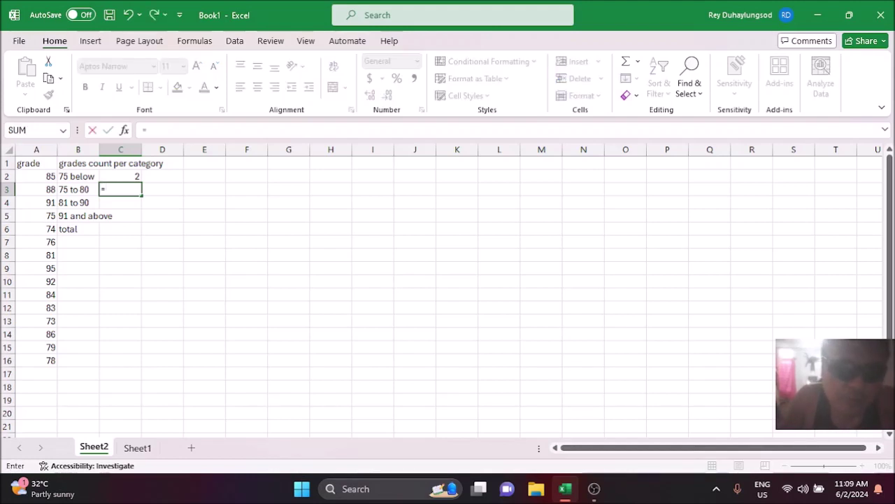
{"action": "type", "text": "coun"}
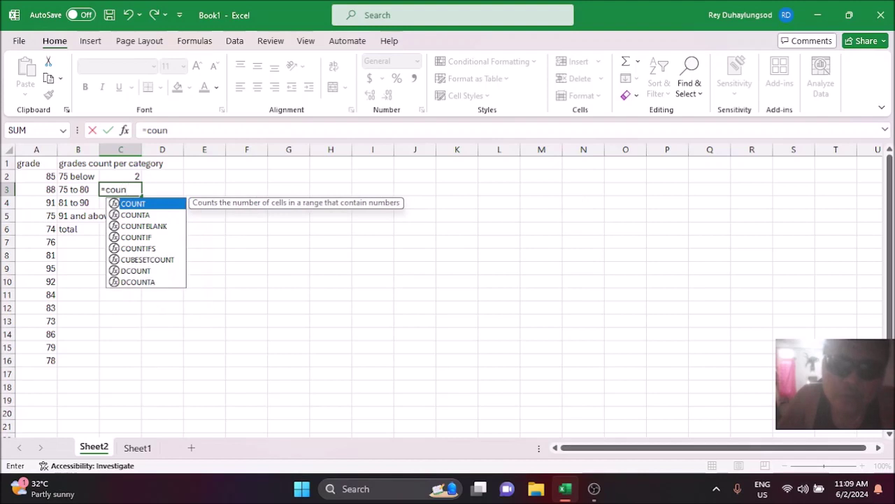
{"action": "type", "text": "tifs"}
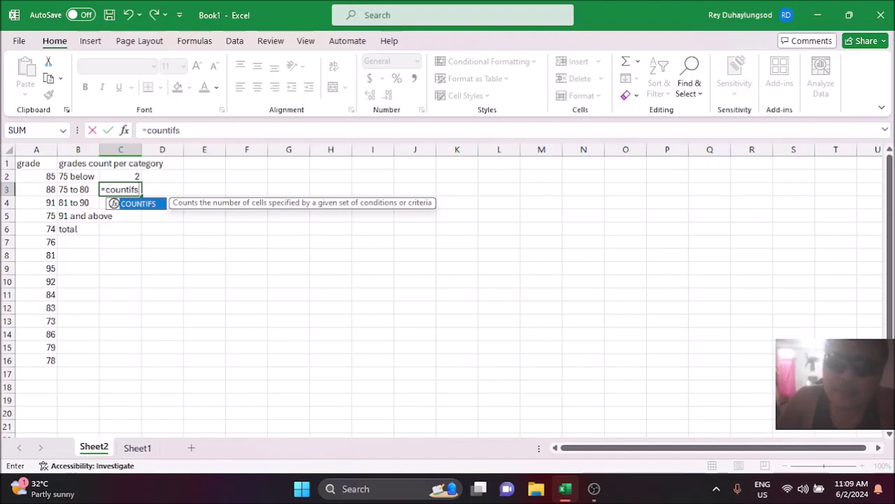
{"action": "type", "text": "("}
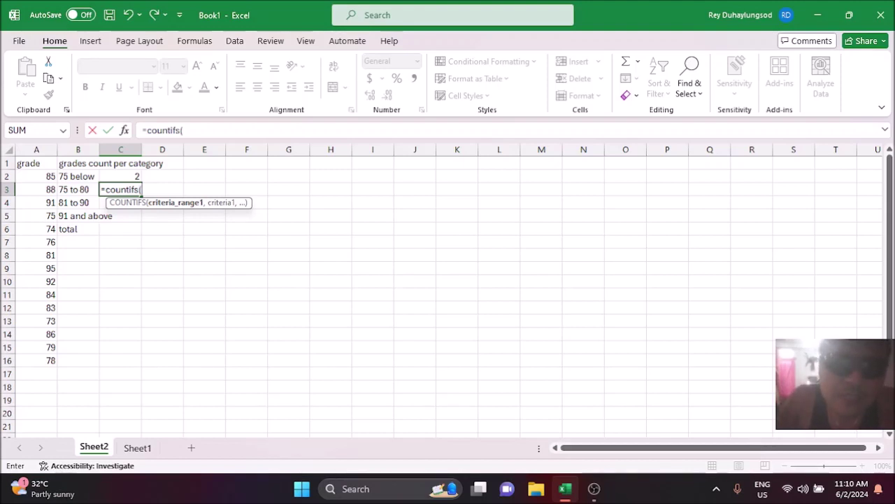
{"action": "type", "text": "a"}
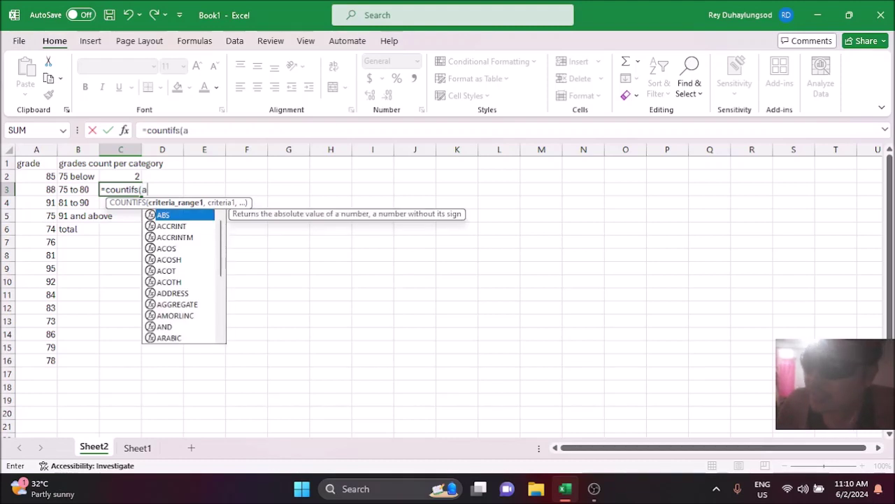
{"action": "type", "text": "2:"}
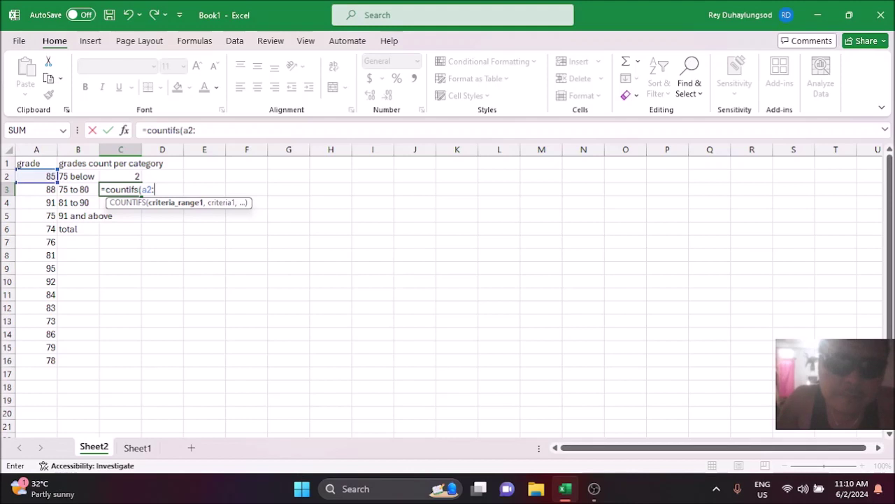
{"action": "type", "text": "a16"}
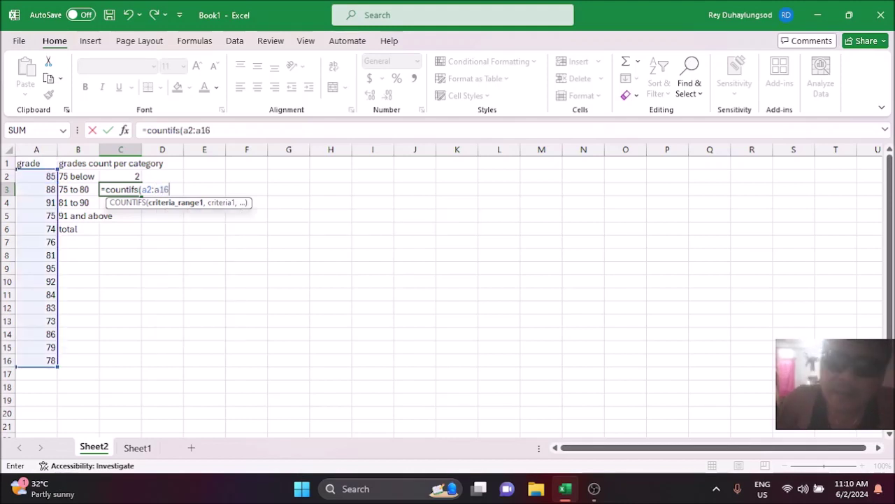
{"action": "type", "text": ","}
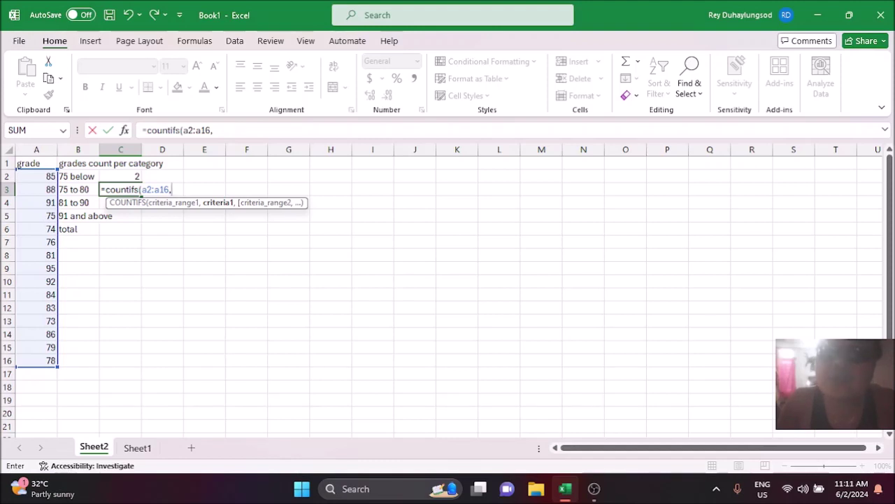
{"action": "type", "text": "\">"}
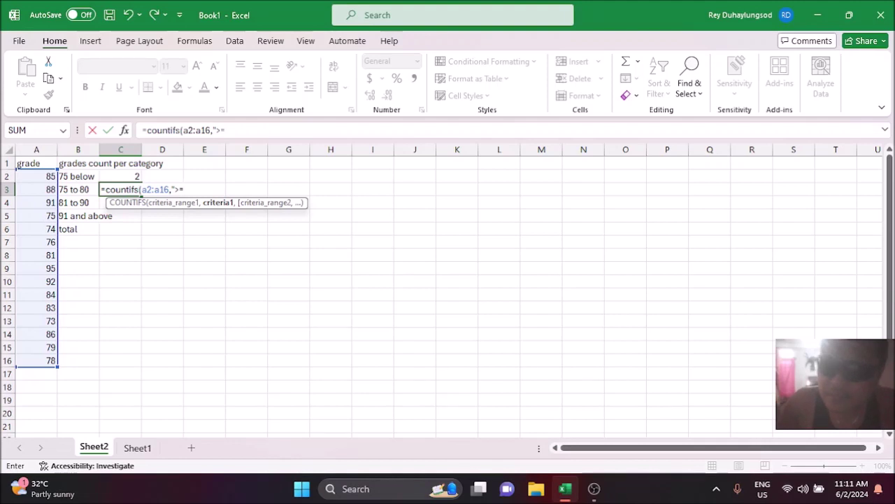
{"action": "type", "text": "=75"}
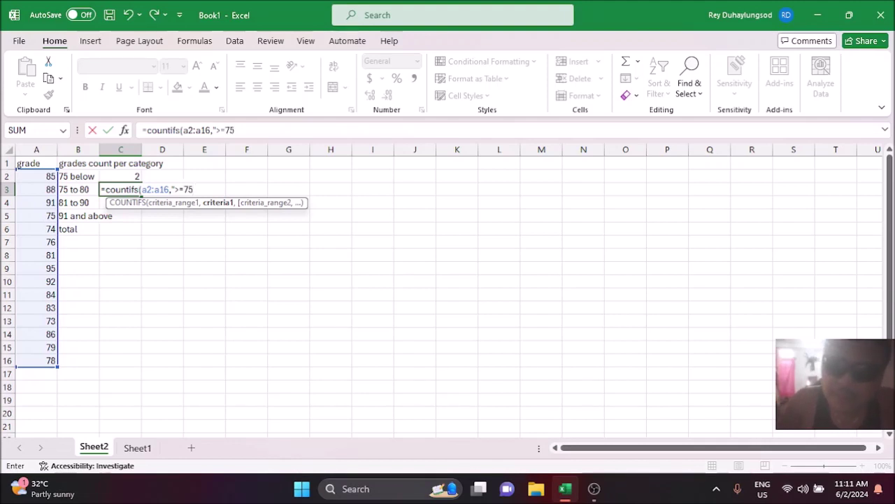
{"action": "type", "text": "\","}
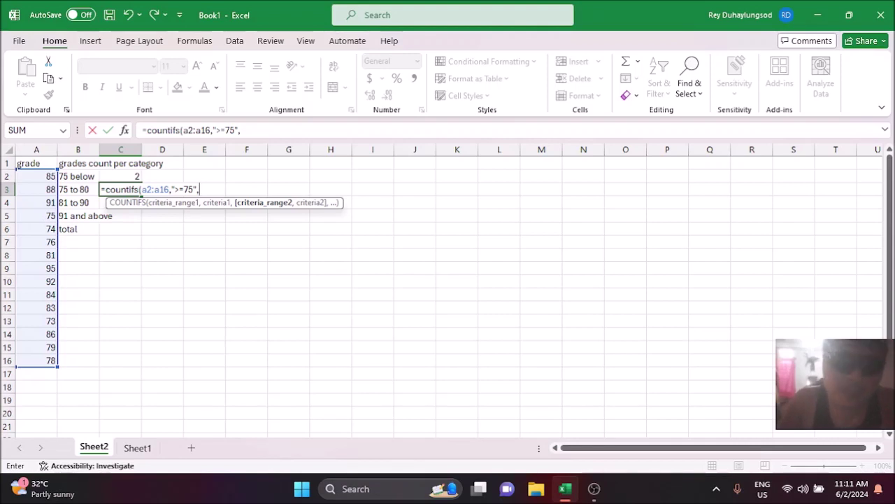
{"action": "type", "text": "a2"}
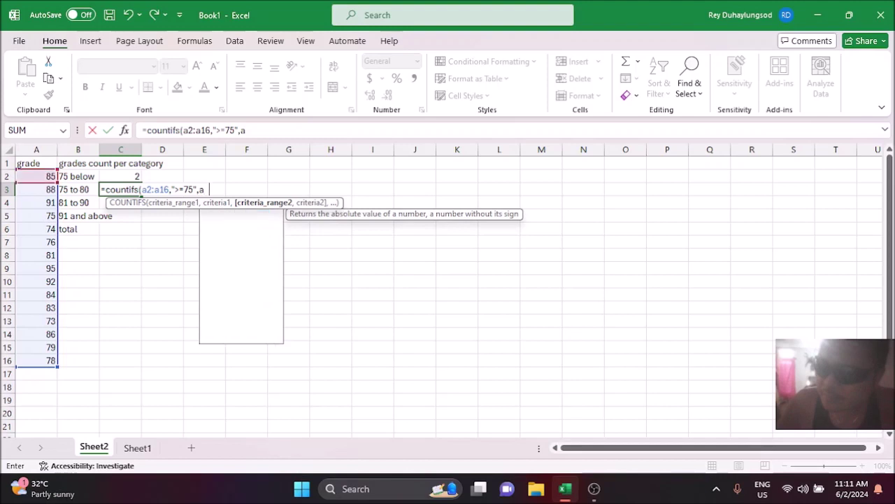
{"action": "type", "text": ":"}
{"action": "type", "text": "1"}
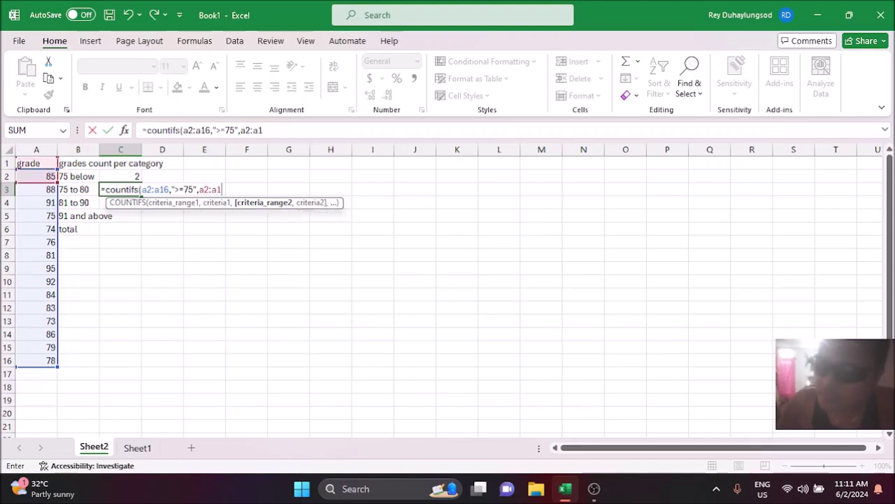
{"action": "type", "text": "6,\"<"}
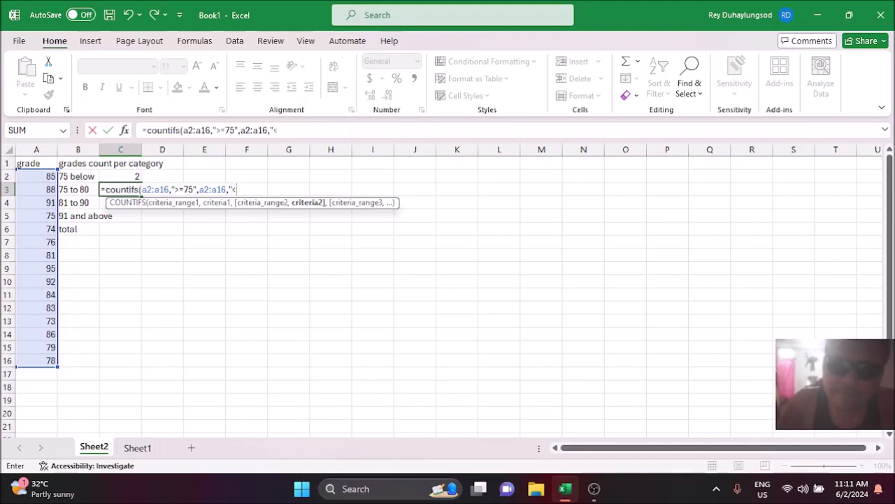
{"action": "type", "text": "="}
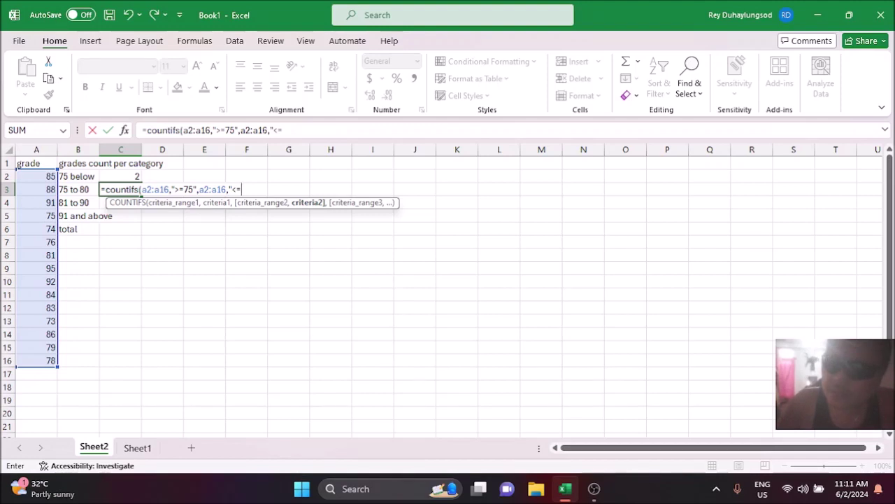
{"action": "type", "text": "80\""}
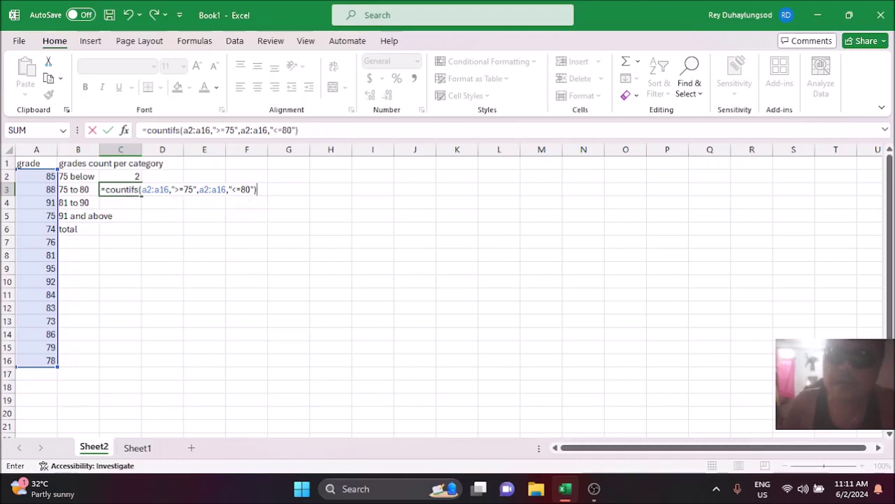
{"action": "key", "text": "Return"}
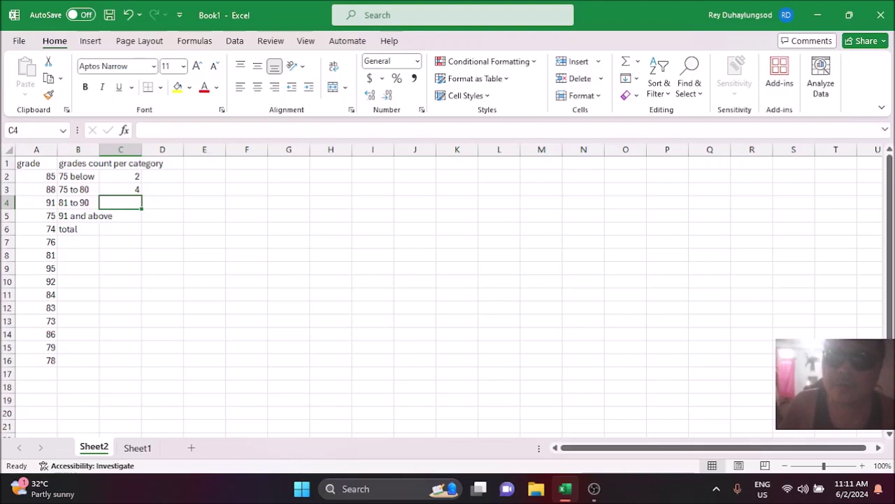
Check C3's count of 4 against its label, then begin =countifs(a2:a16,">=81",a2:a16, in C4.
{"action": "left_click", "coordinate": [120, 189]}
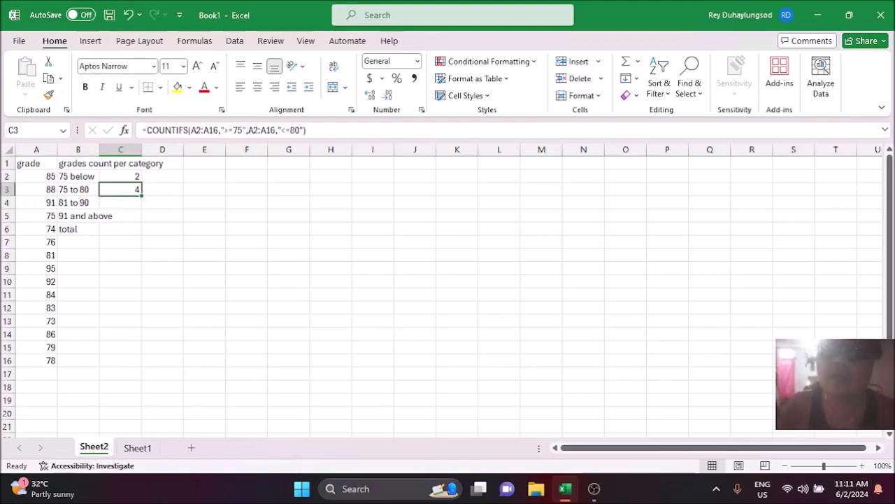
{"action": "left_click", "coordinate": [78, 189]}
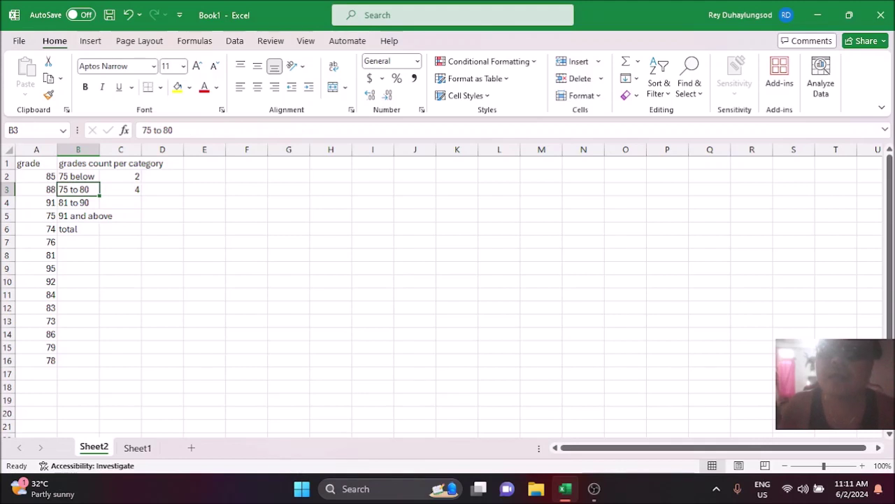
{"action": "left_click", "coordinate": [121, 189]}
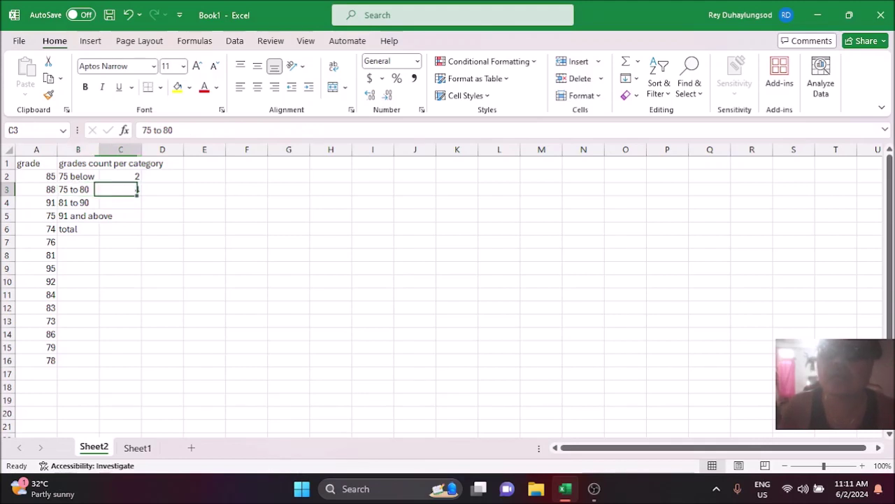
{"action": "left_click", "coordinate": [120, 202]}
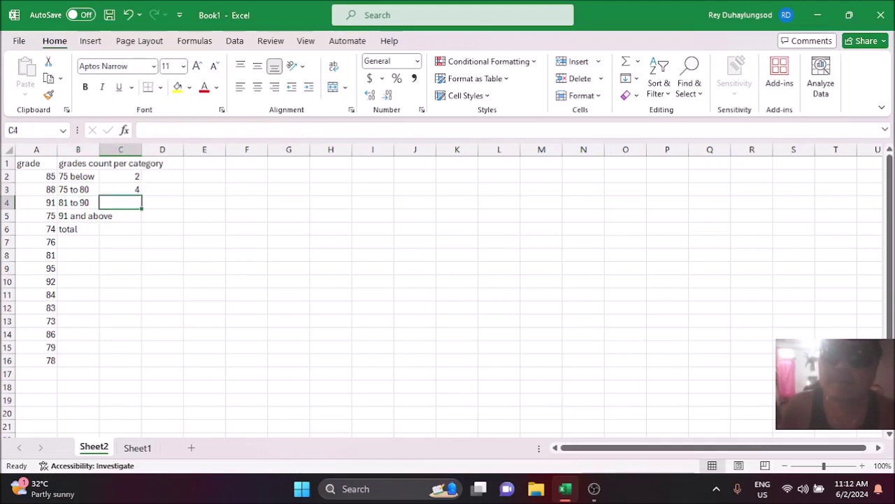
{"action": "left_click", "coordinate": [77, 202]}
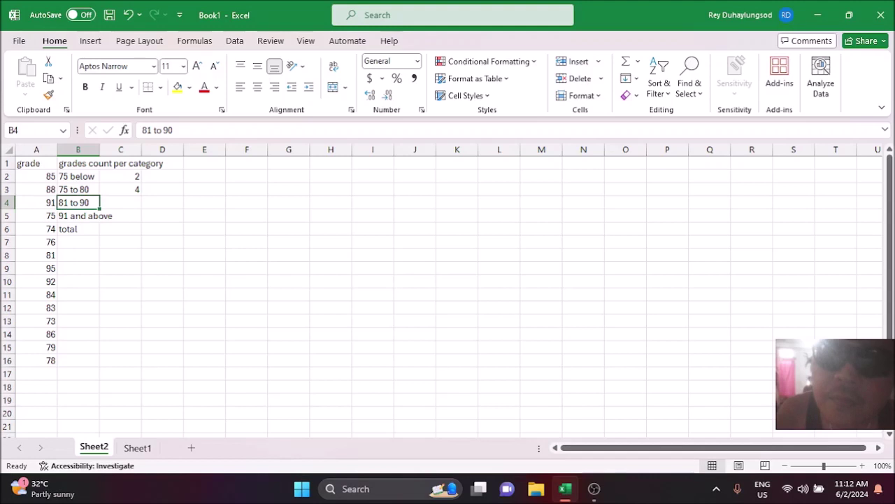
{"action": "left_click", "coordinate": [121, 202]}
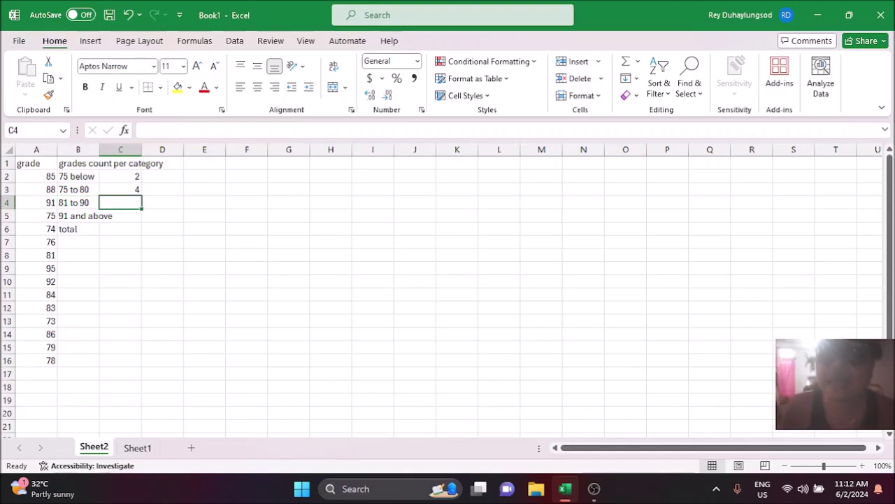
{"action": "type", "text": "="}
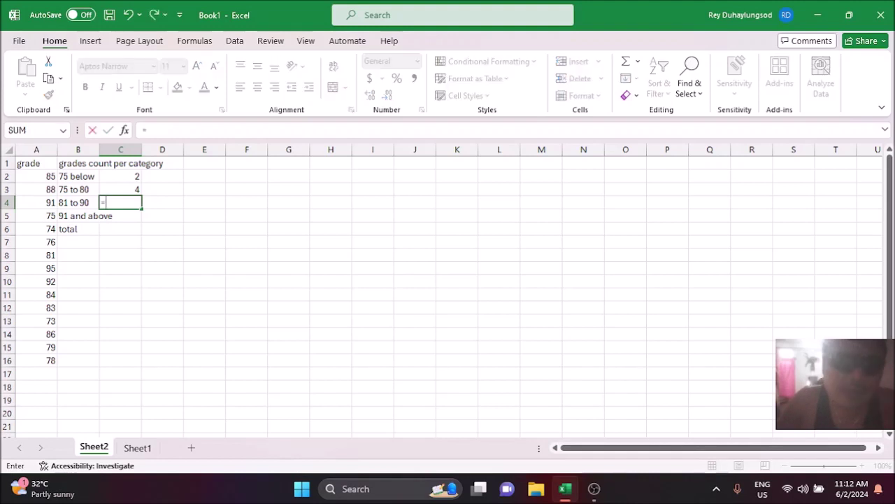
{"action": "type", "text": "count"}
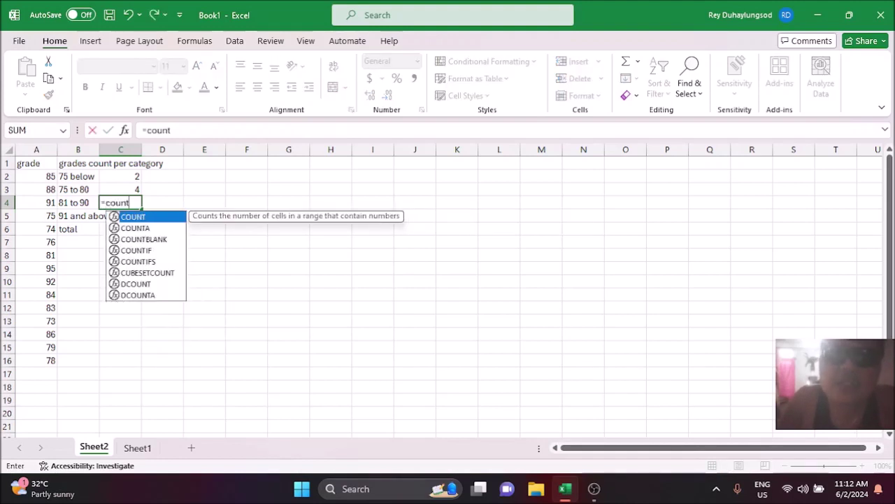
{"action": "type", "text": "ifs"}
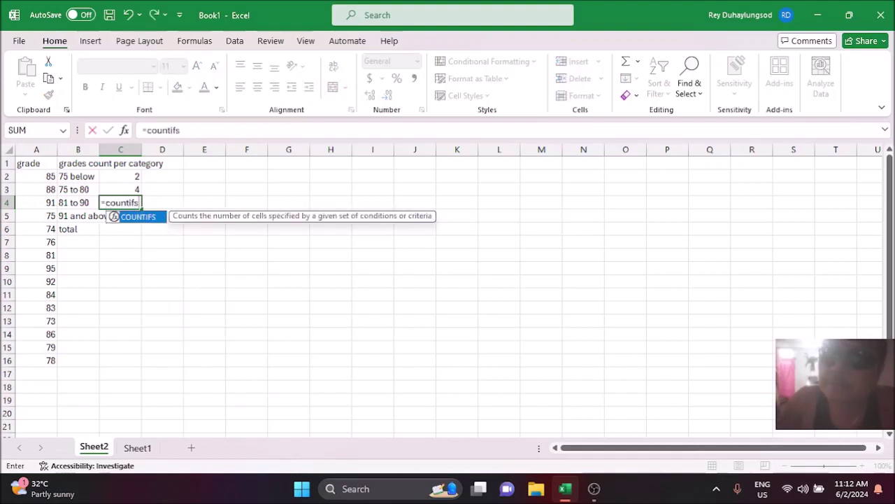
{"action": "type", "text": "(a"}
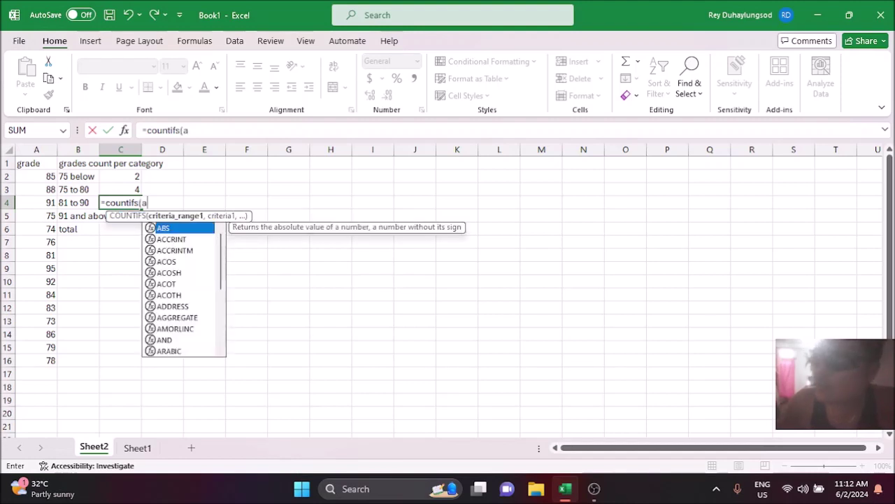
{"action": "type", "text": "2:a"}
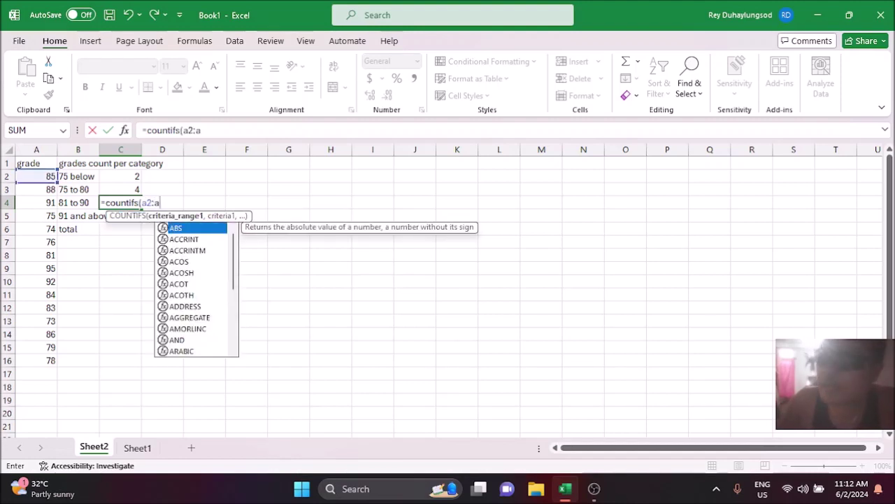
{"action": "type", "text": "16,"}
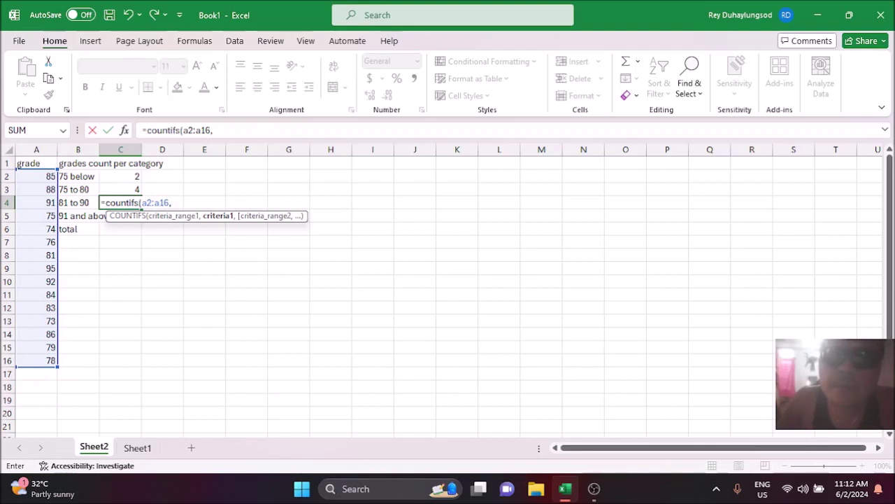
{"action": "type", "text": "\""}
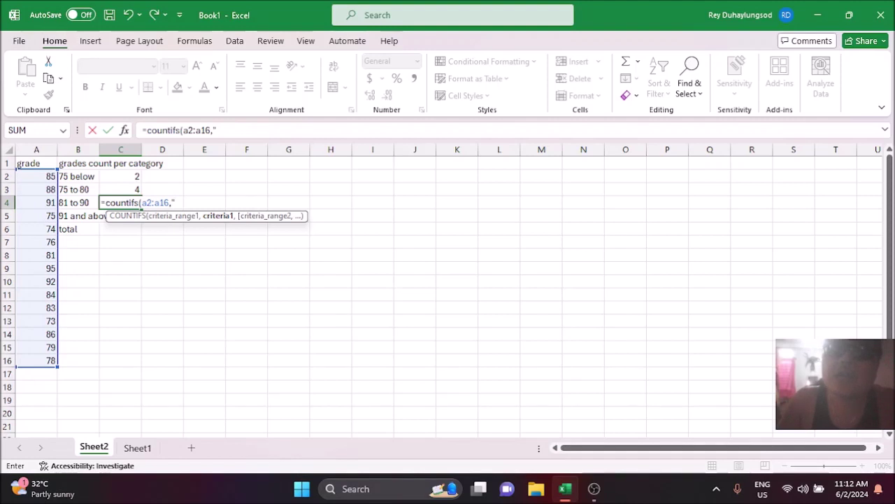
{"action": "type", "text": ">=81\""}
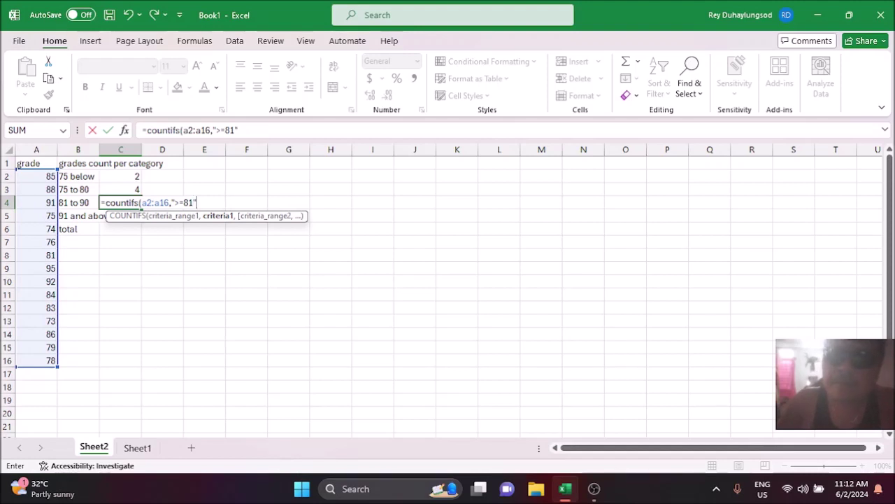
{"action": "type", "text": ","}
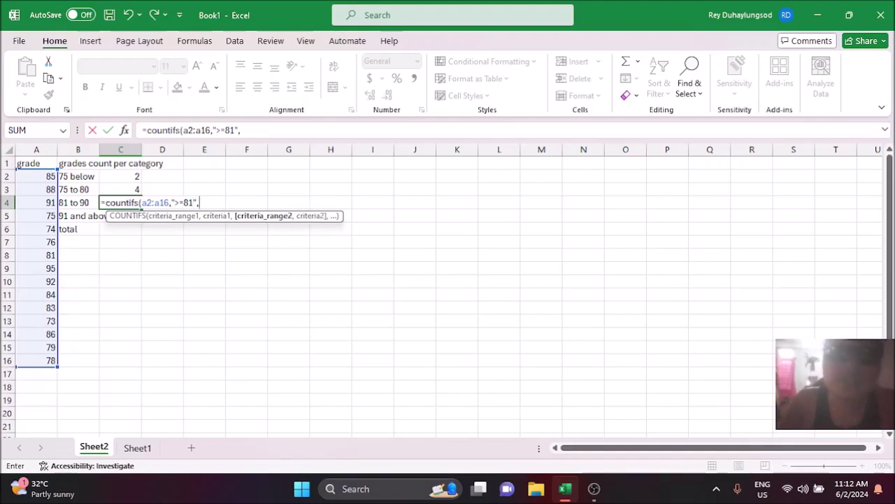
{"action": "type", "text": "a2:"}
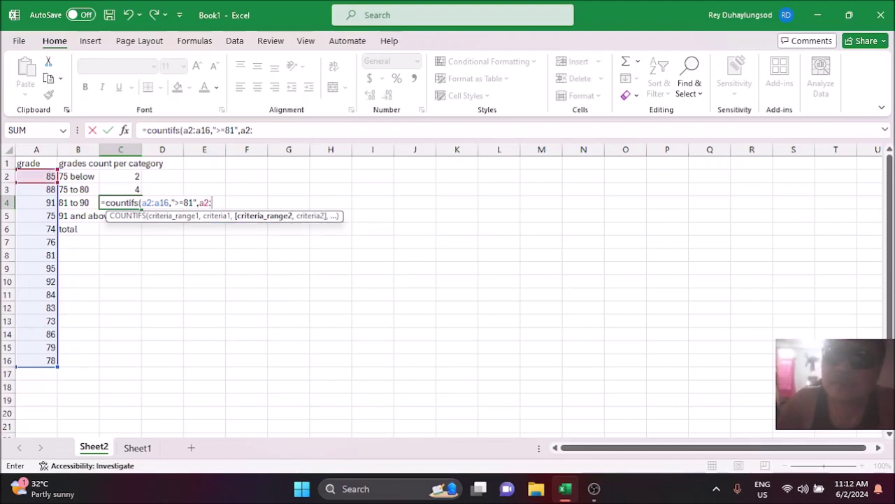
{"action": "type", "text": "a16"}
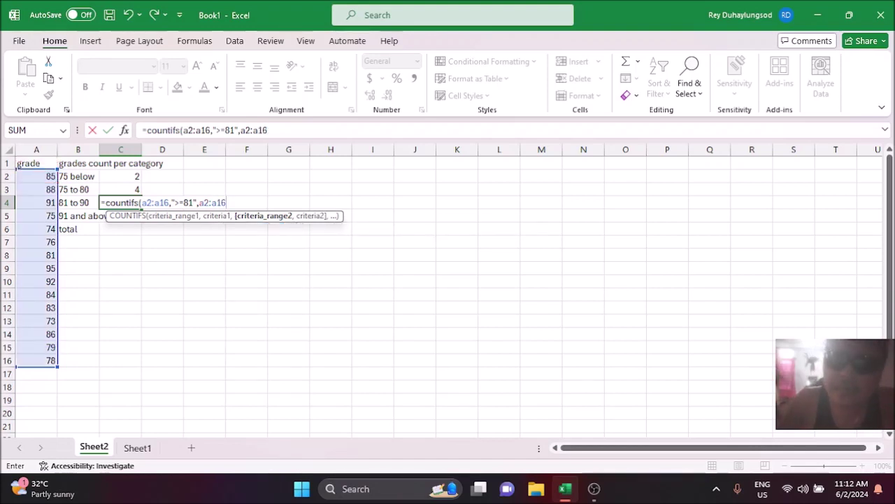
{"action": "type", "text": ","}
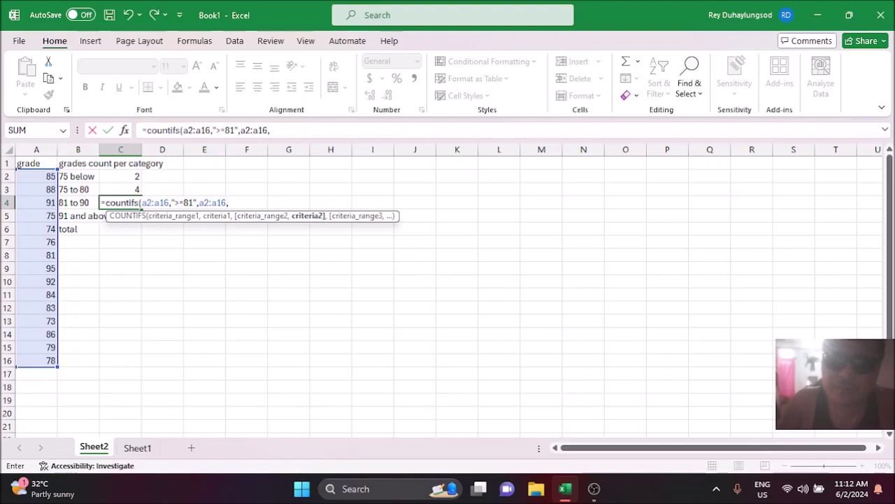
Finish C4's COUNTIFS with the upper bound 90, returning 6.
{"action": "type", "text": "\""}
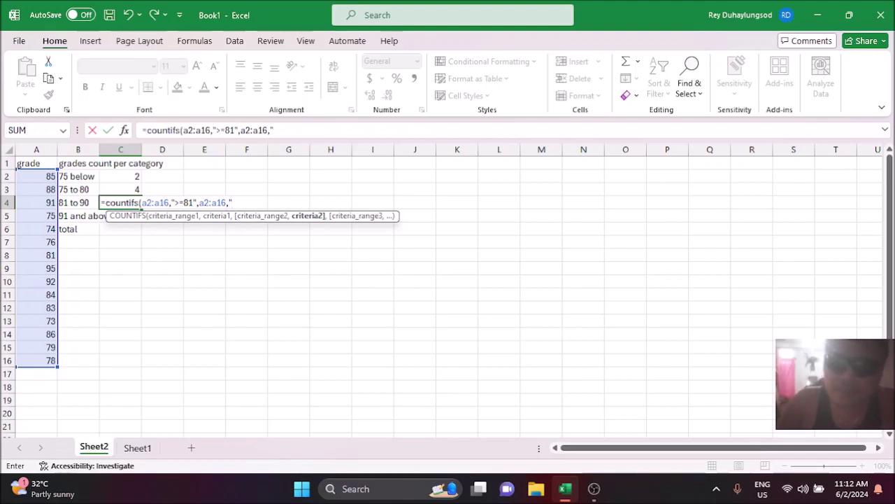
{"action": "type", "text": "<"}
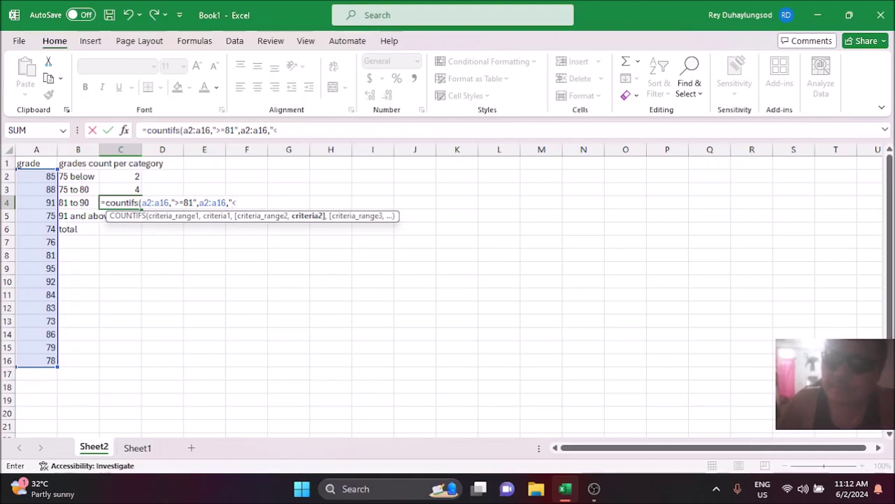
{"action": "type", "text": "=9"}
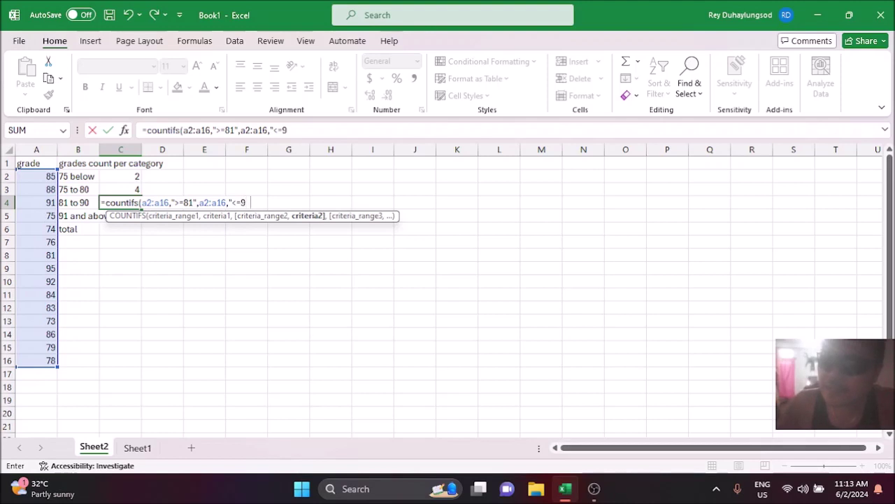
{"action": "type", "text": "0"}
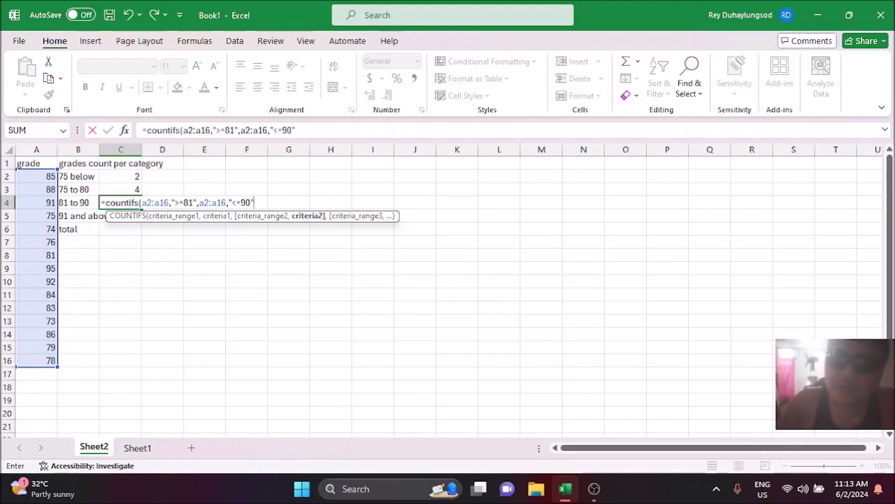
{"action": "type", "text": ")"}
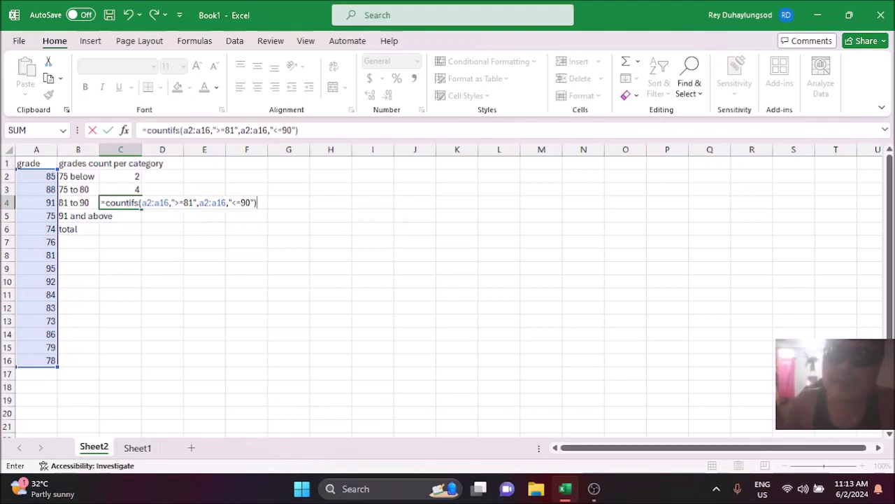
{"action": "key", "text": "Return"}
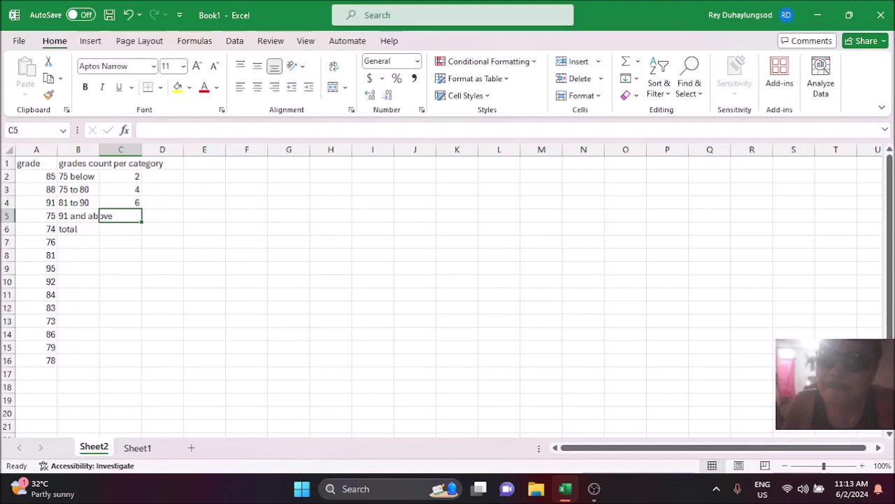
{"action": "left_click", "coordinate": [121, 202]}
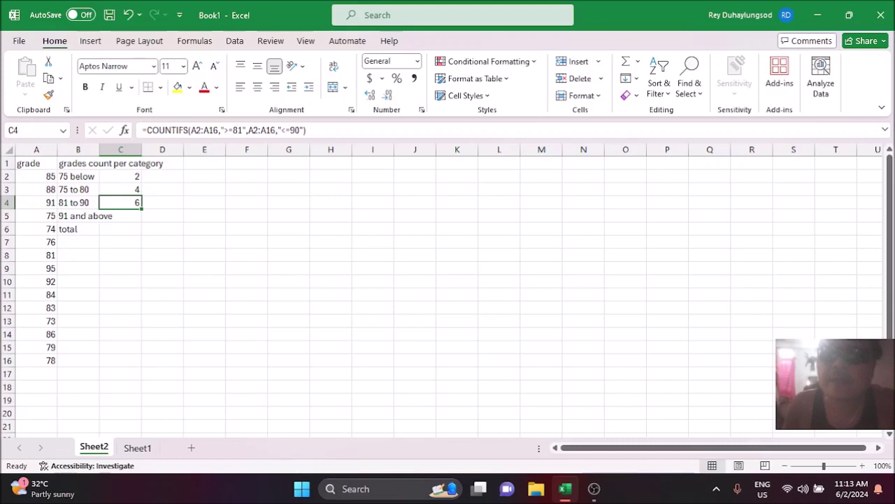
{"action": "key", "text": "Down"}
{"action": "key", "text": "Left"}
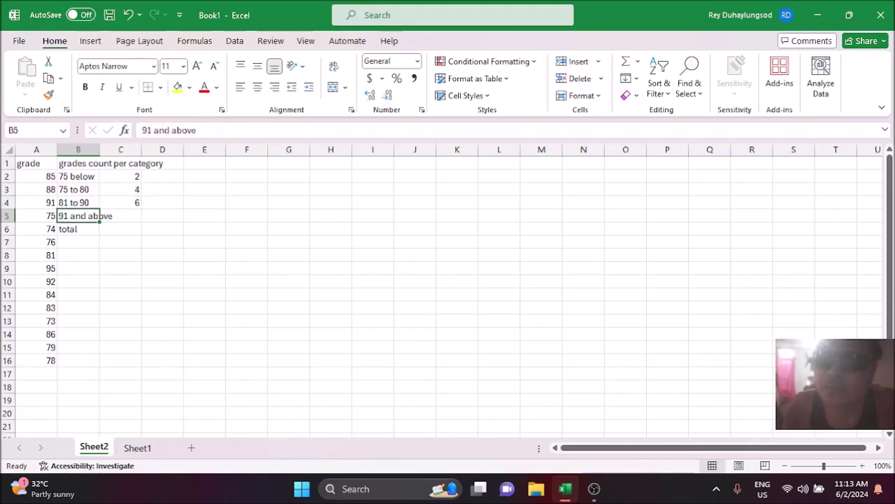
{"action": "left_click", "coordinate": [120, 215]}
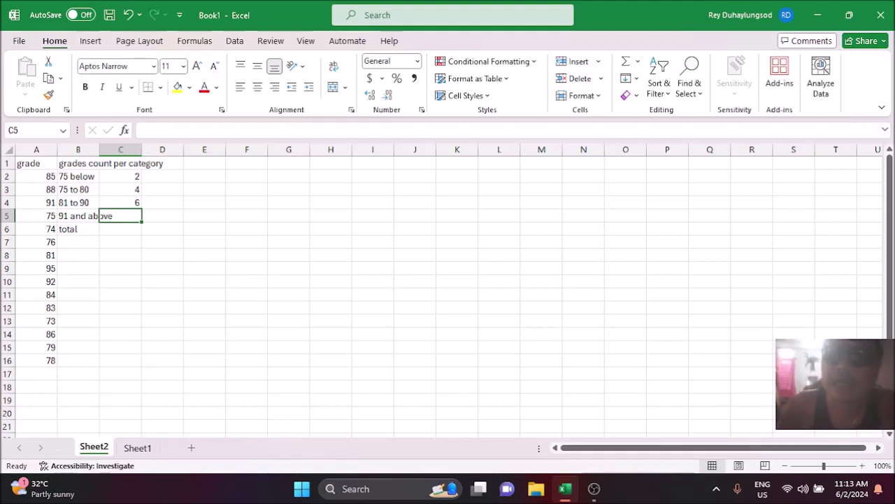
{"action": "type", "text": "="}
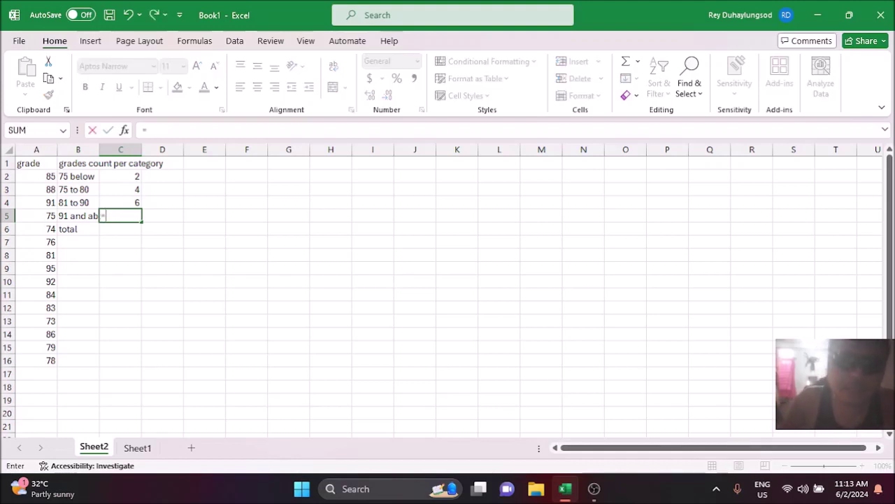
{"action": "type", "text": "coun"}
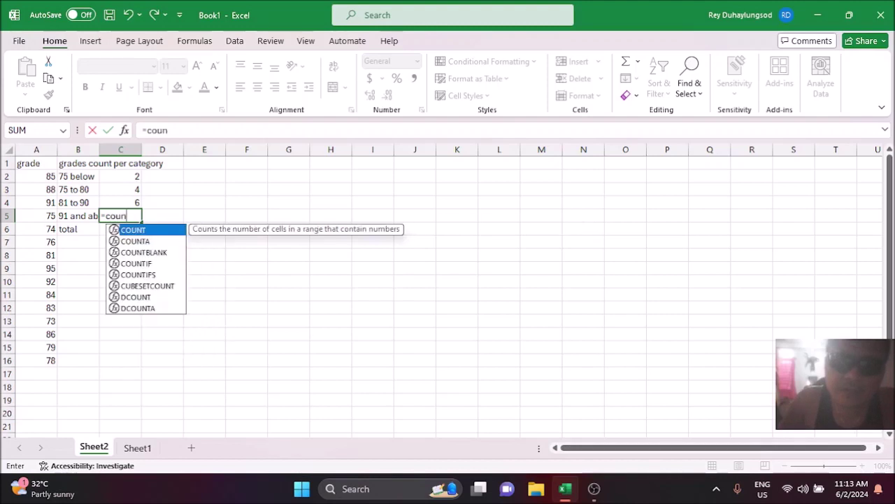
{"action": "type", "text": "tifs("}
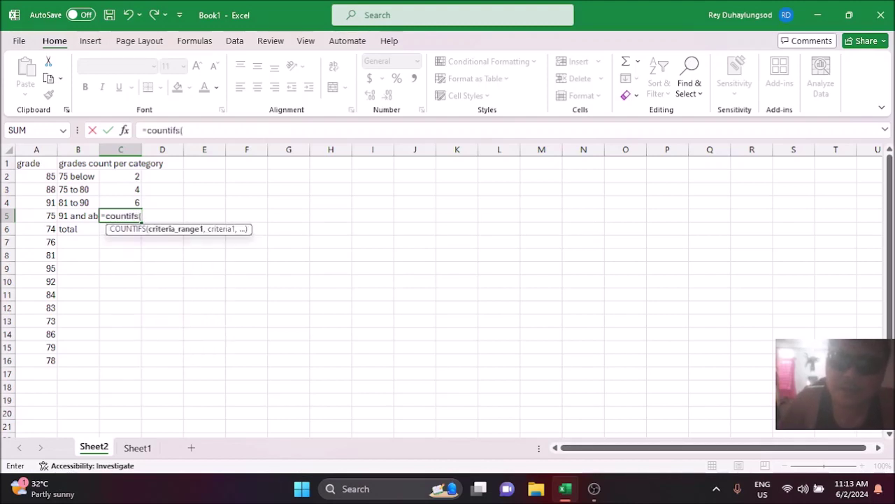
{"action": "type", "text": "a2"}
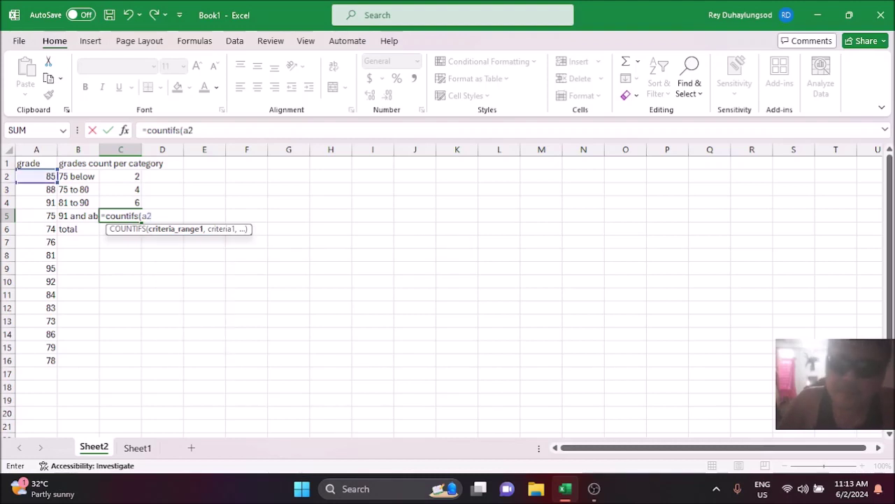
{"action": "type", "text": ":a16"}
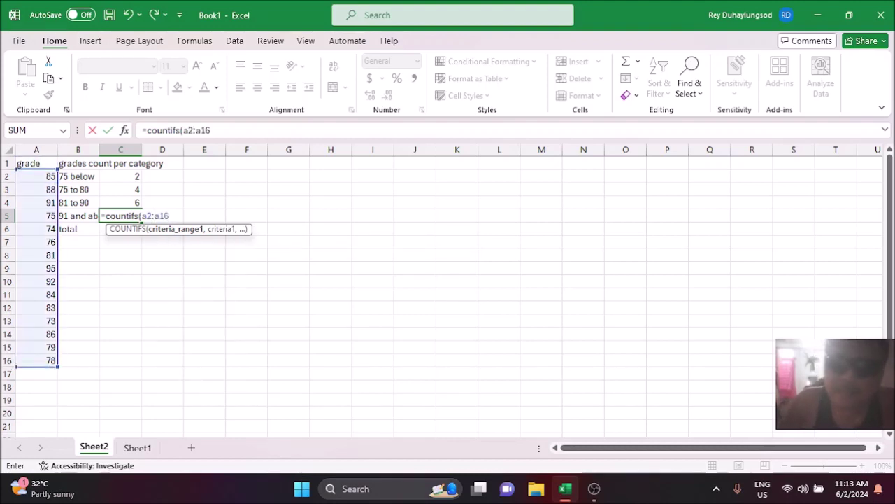
{"action": "type", "text": ",\">"}
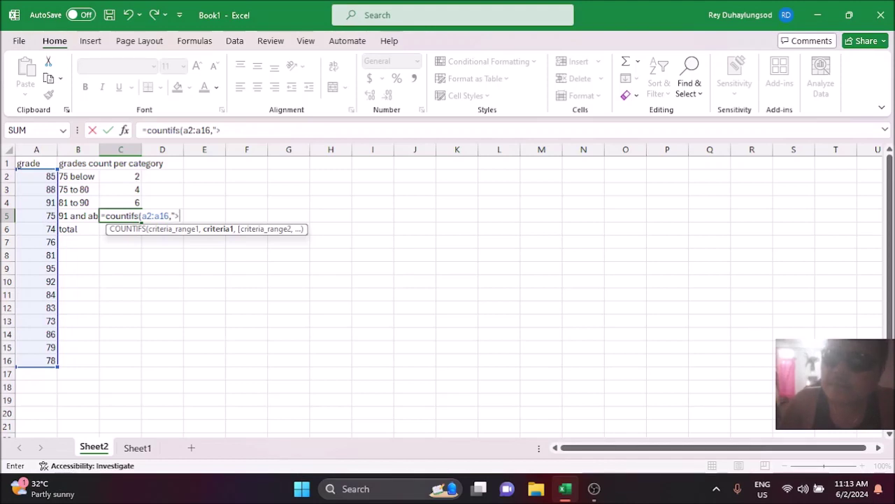
Finish C5 as =countifs(a2:a16,">=91"), returning 3.
{"action": "type", "text": "=91"}
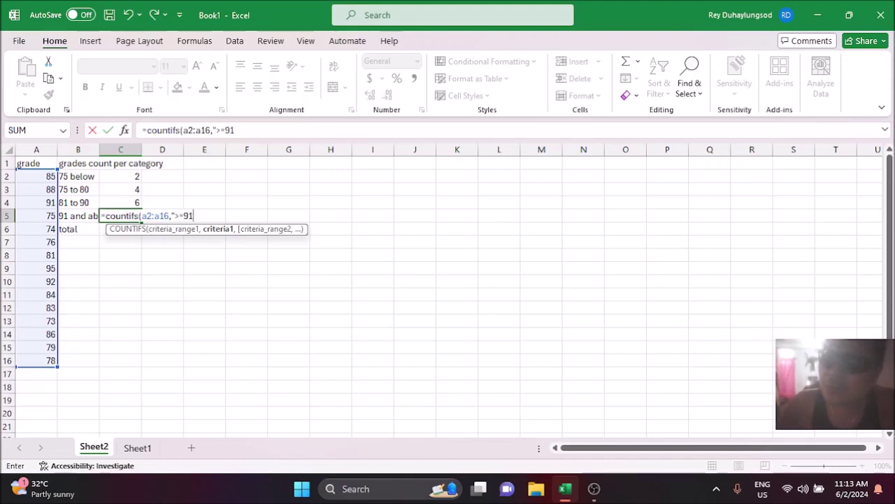
{"action": "type", "text": "\""}
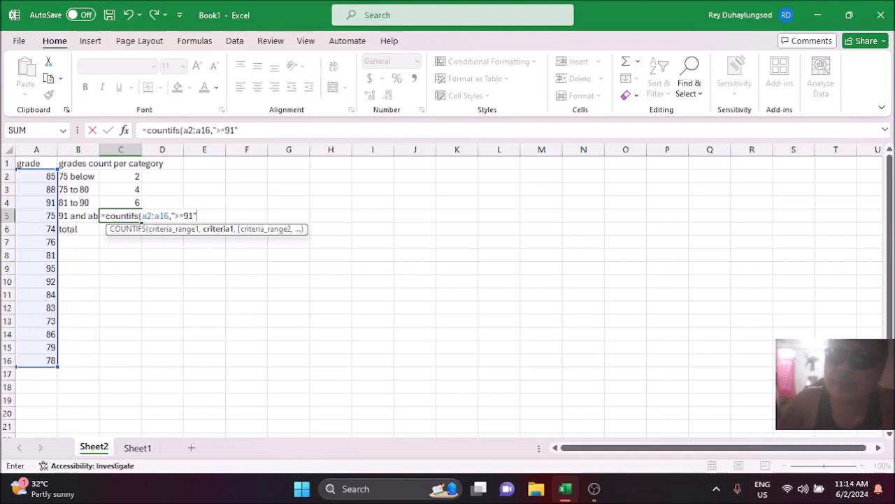
{"action": "type", "text": ")"}
{"action": "key", "text": "Return"}
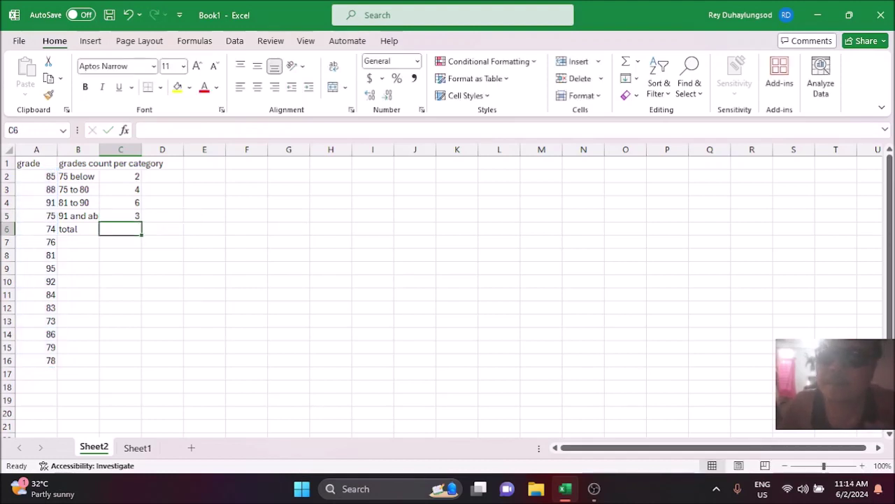
{"action": "left_click", "coordinate": [120, 216]}
{"action": "left_click", "coordinate": [77, 216]}
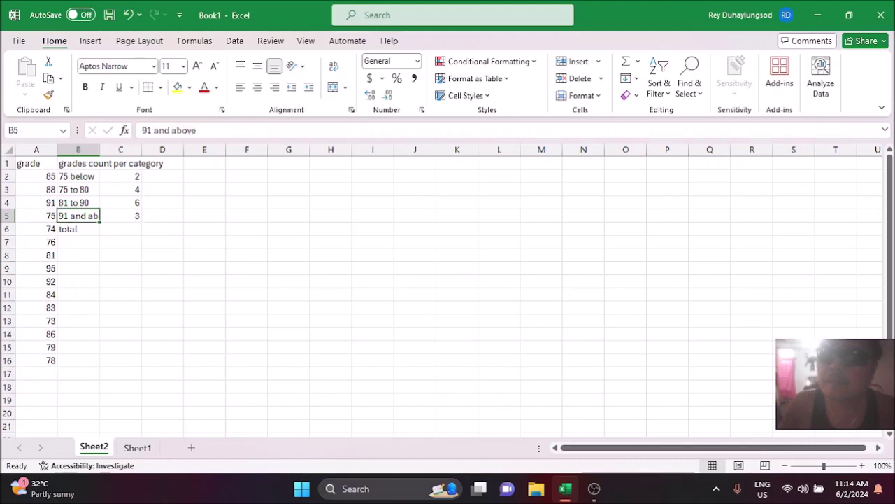
{"action": "left_click", "coordinate": [120, 216]}
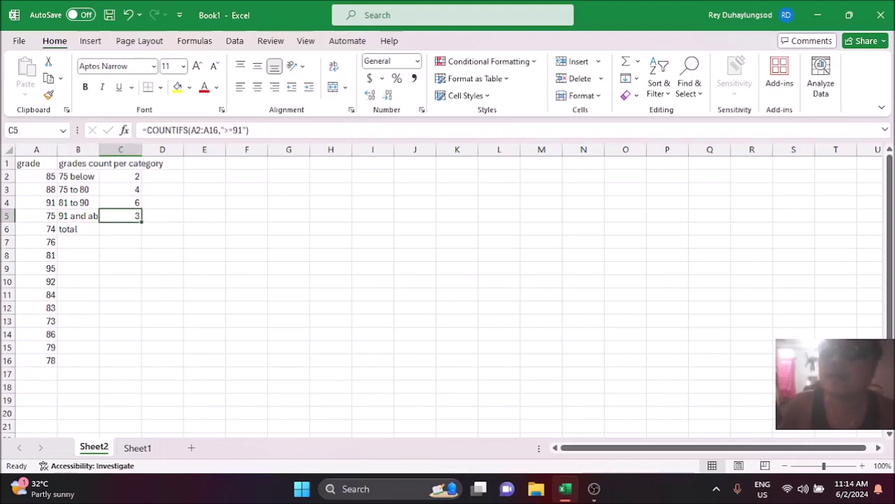
{"action": "left_click", "coordinate": [120, 229]}
{"action": "left_click", "coordinate": [77, 228]}
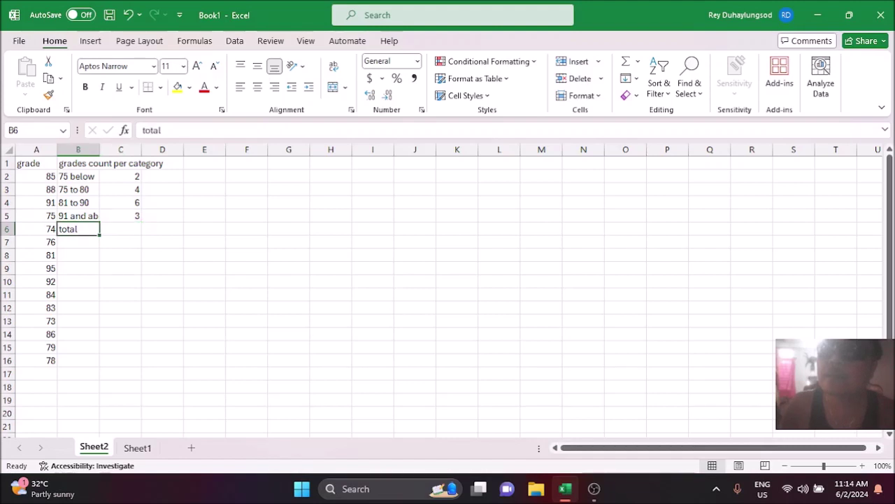
{"action": "left_click", "coordinate": [120, 229]}
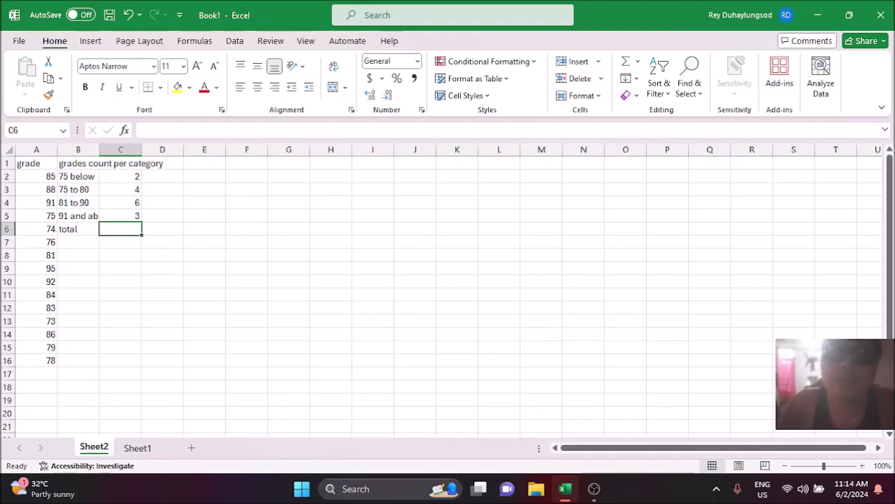
{"action": "left_click", "coordinate": [120, 216]}
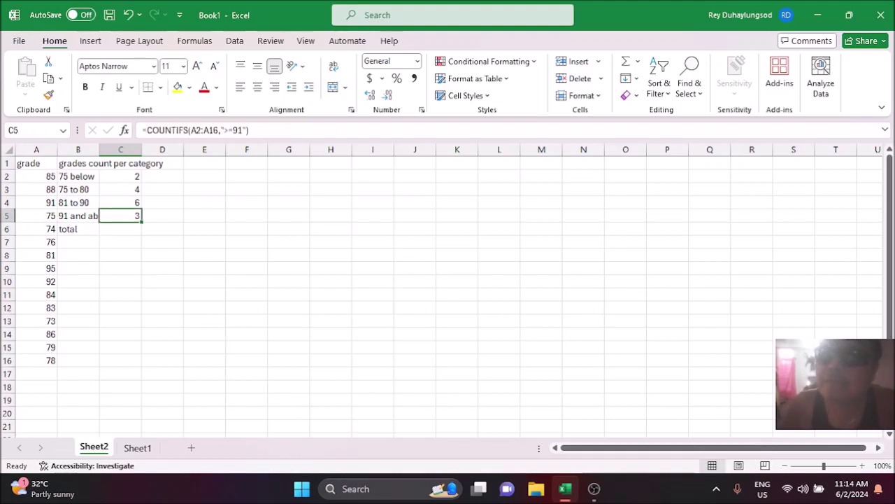
{"action": "left_click", "coordinate": [120, 229]}
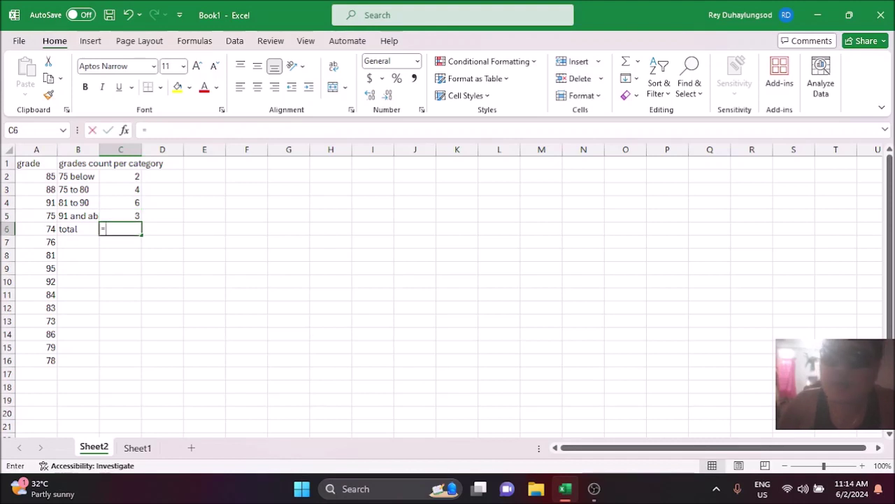
Enter =sum(c2:c5) in C6, giving a total of 15, and check the result.
{"action": "type", "text": "=sum"}
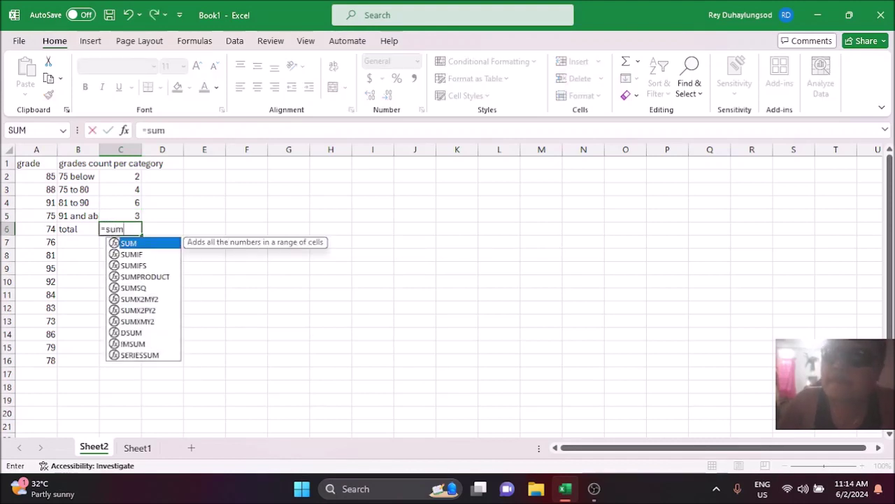
{"action": "type", "text": "(c"}
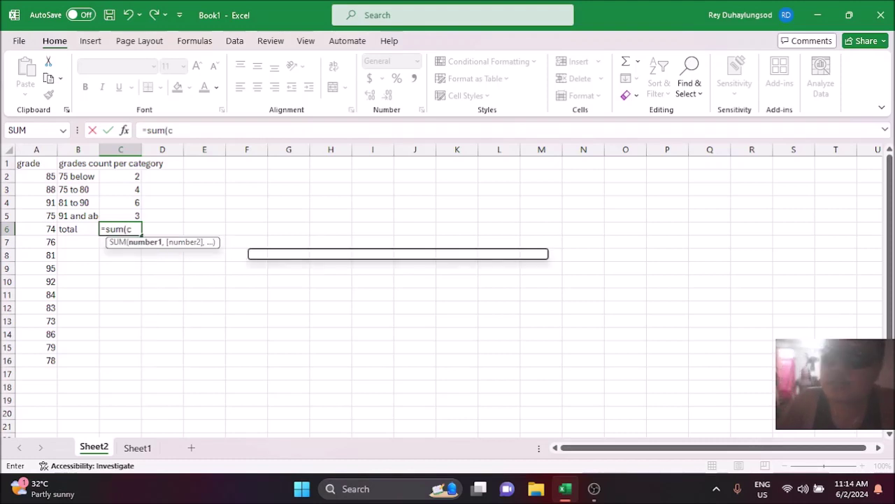
{"action": "type", "text": "2"}
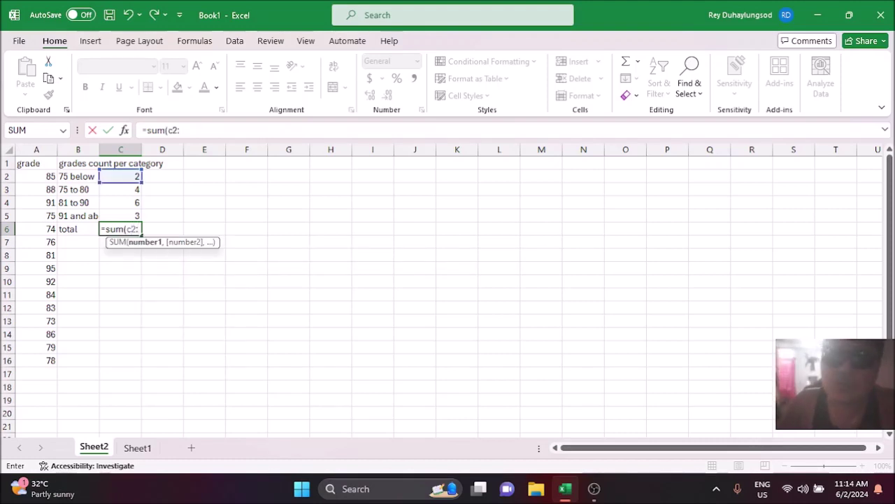
{"action": "type", "text": ":c5"}
{"action": "key", "text": "Return"}
{"action": "left_click", "coordinate": [120, 228]}
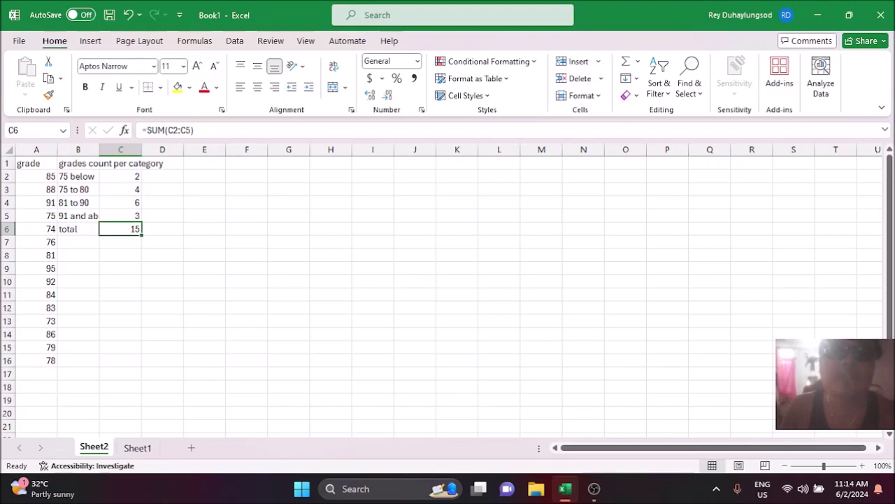
{"action": "left_click", "coordinate": [120, 215]}
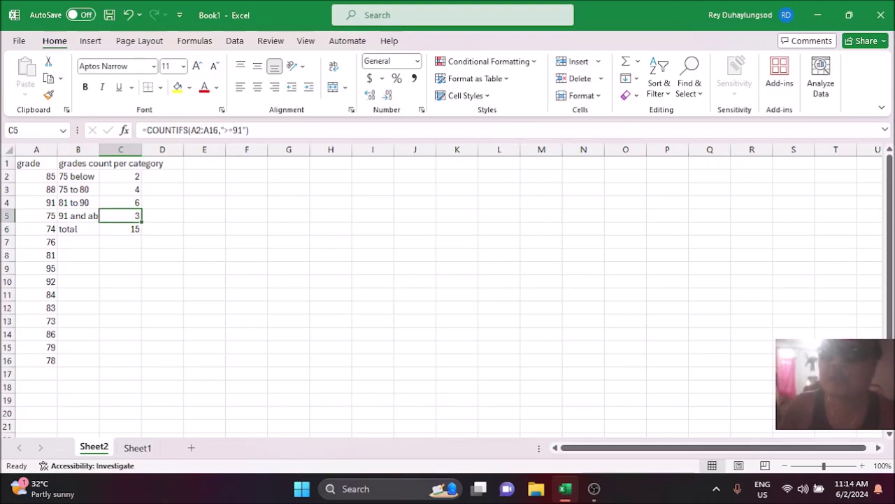
Replace the grades in A5, A4, A3 and A2 with 90, 98, 90 and 92, so the counts update to 2, 3, 6, 4.
{"action": "left_click", "coordinate": [36, 216]}
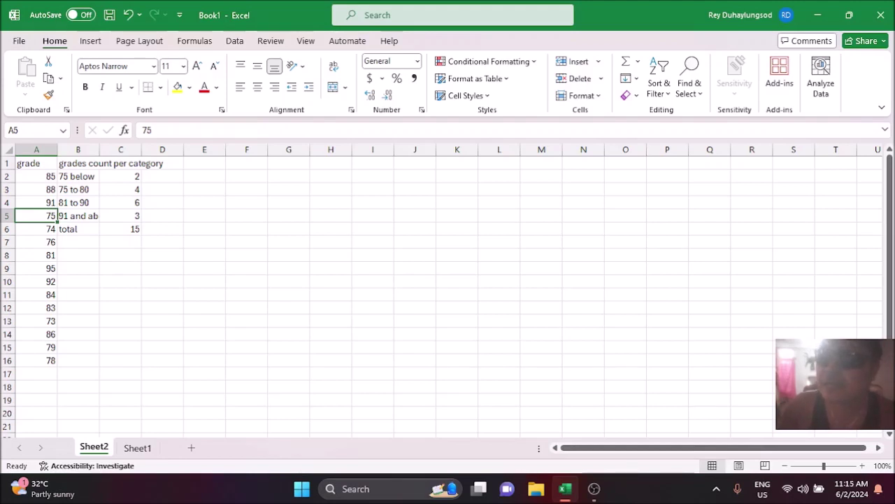
{"action": "type", "text": "90"}
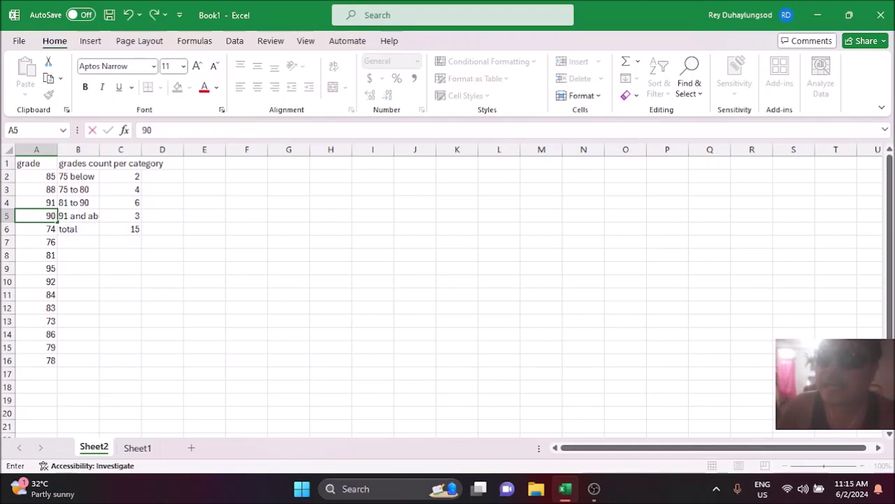
{"action": "key", "text": "Up"}
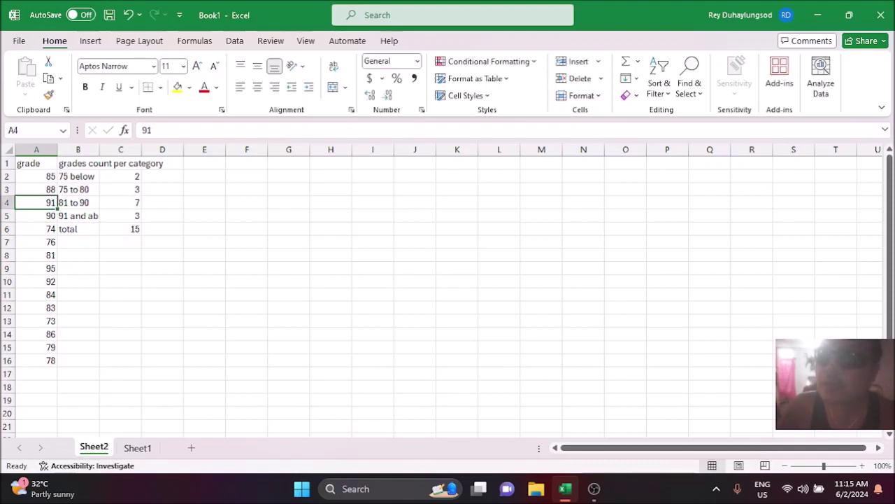
{"action": "type", "text": "98"}
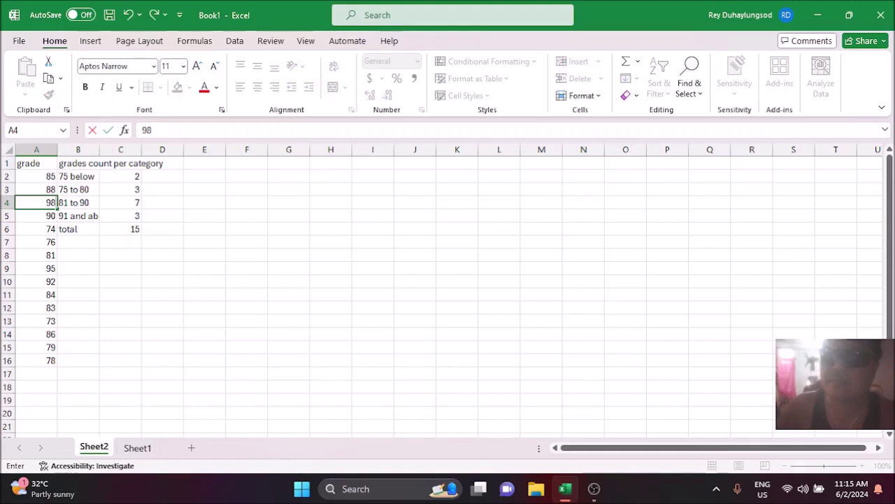
{"action": "left_click", "coordinate": [36, 189]}
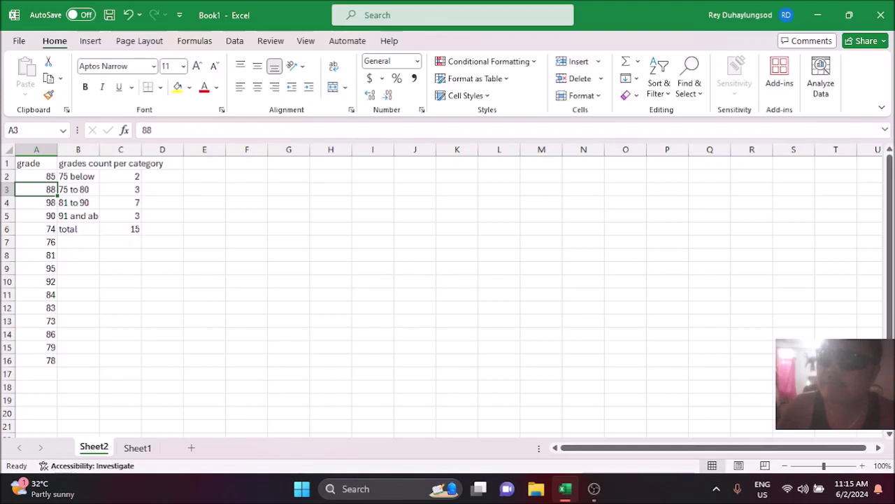
{"action": "type", "text": "90"}
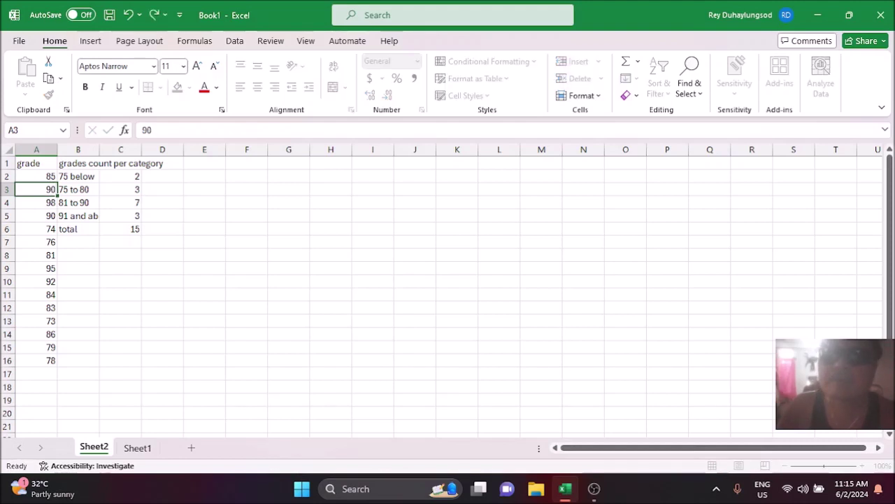
{"action": "left_click", "coordinate": [37, 177]}
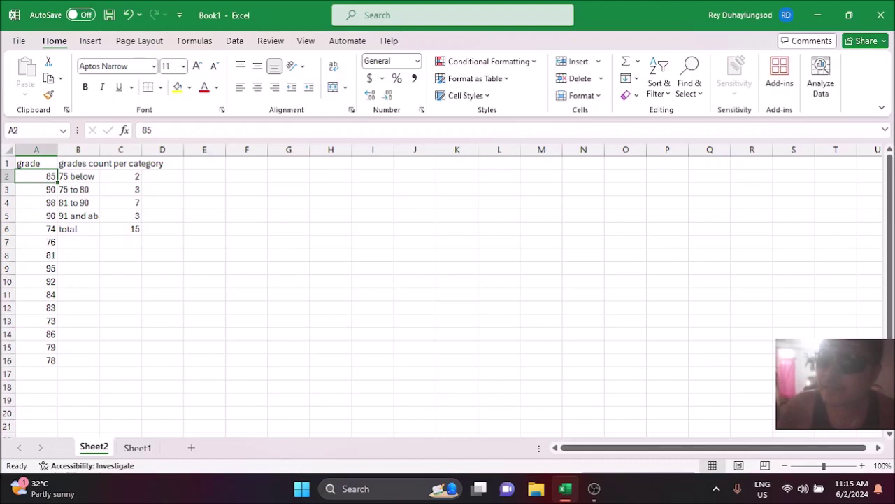
{"action": "type", "text": "92"}
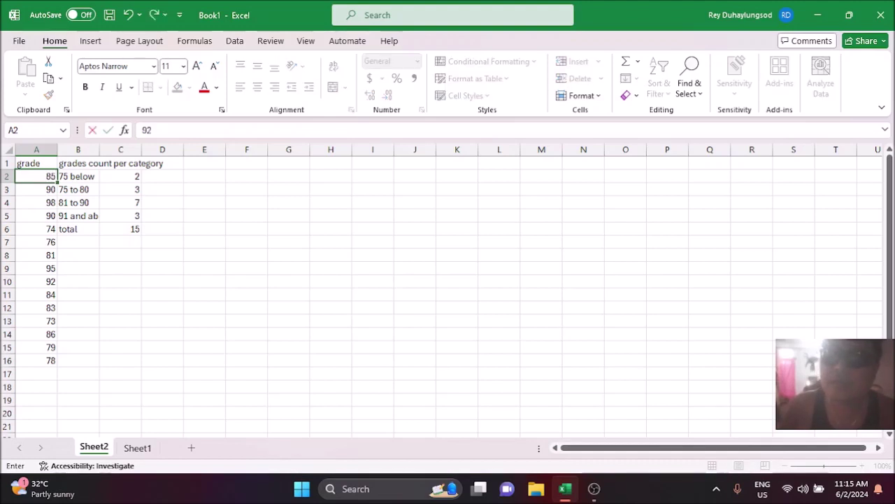
{"action": "key", "text": "Return"}
{"action": "left_click", "coordinate": [37, 163]}
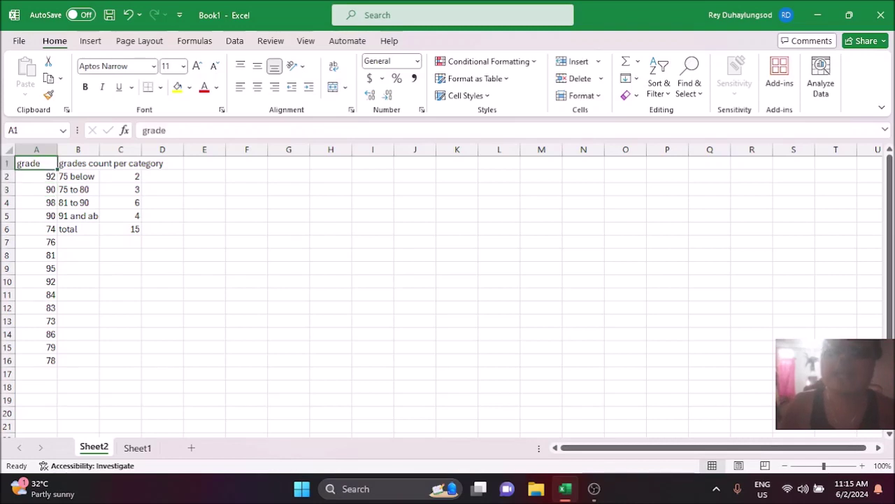
{"action": "left_click", "coordinate": [78, 163]}
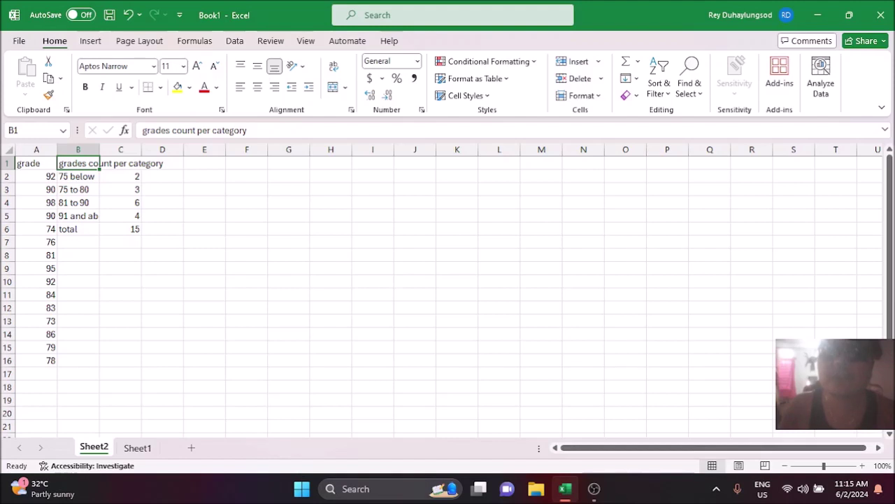
{"action": "key", "text": "Down"}
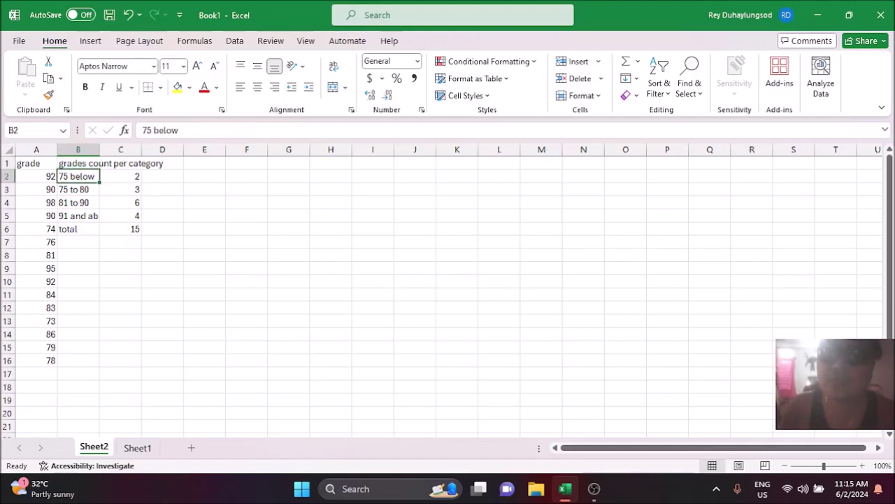
{"action": "left_click", "coordinate": [120, 177]}
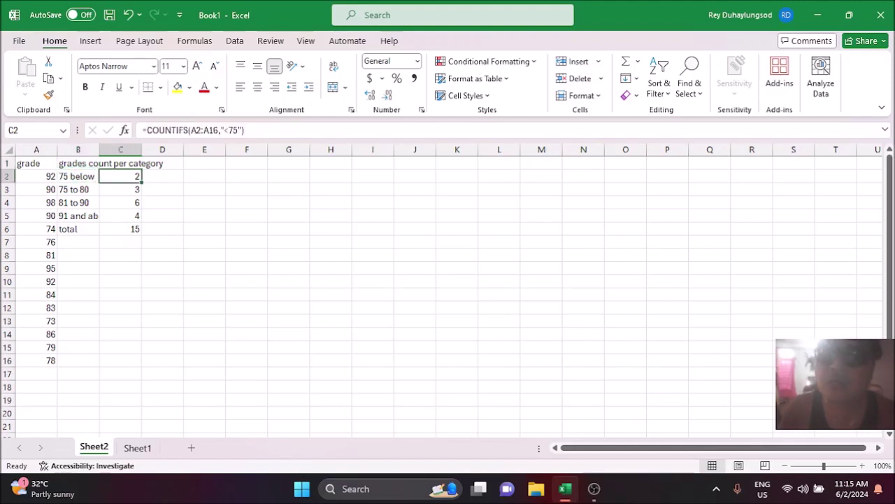
{"action": "left_click", "coordinate": [120, 189]}
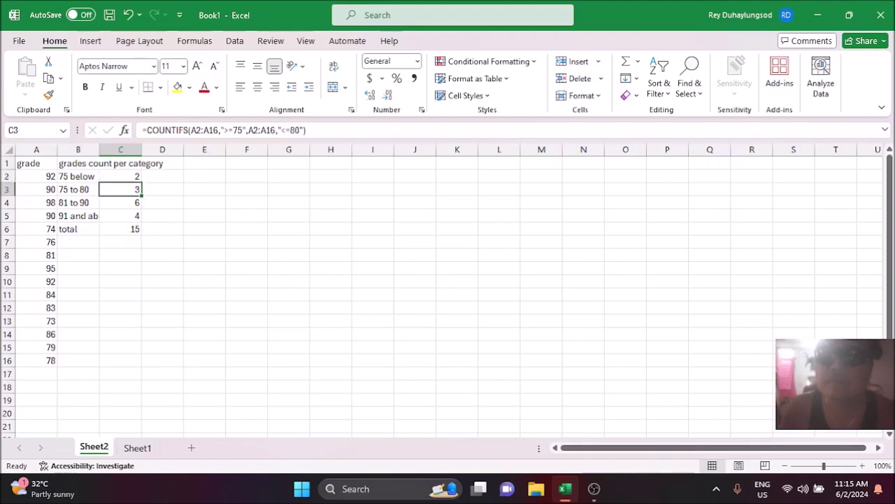
{"action": "left_click", "coordinate": [78, 189]}
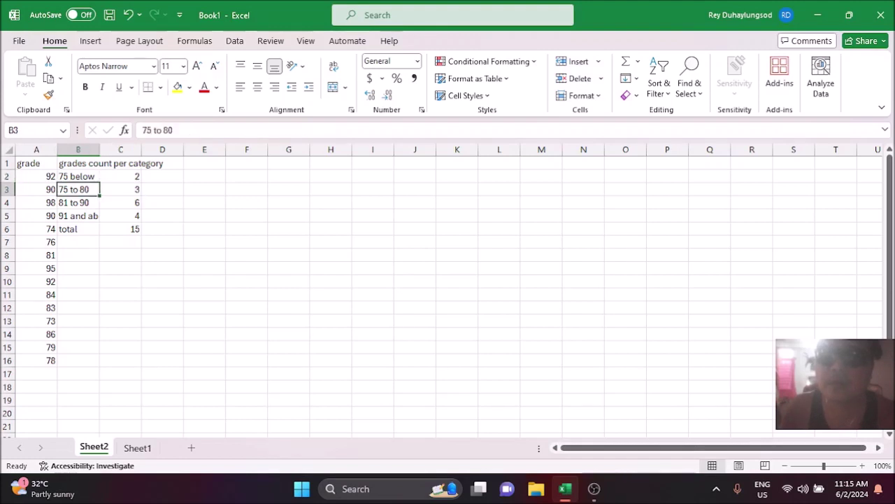
{"action": "left_click", "coordinate": [120, 189]}
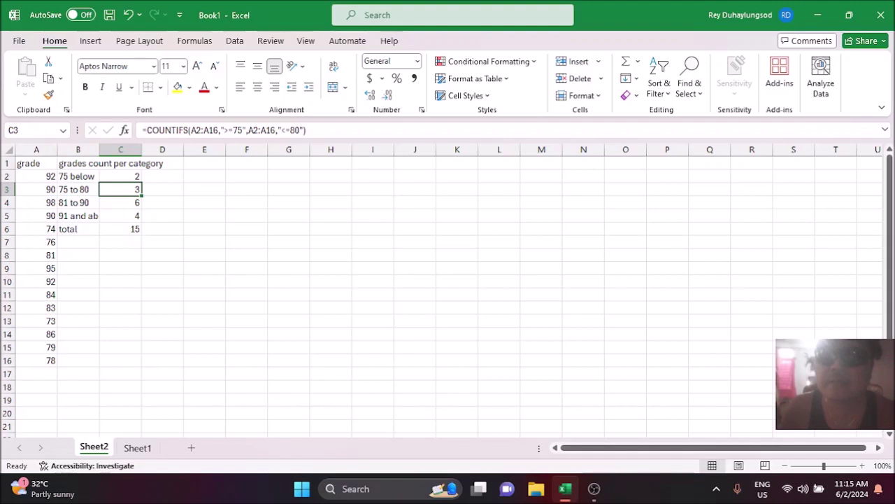
{"action": "left_click", "coordinate": [120, 202]}
{"action": "left_click", "coordinate": [78, 202]}
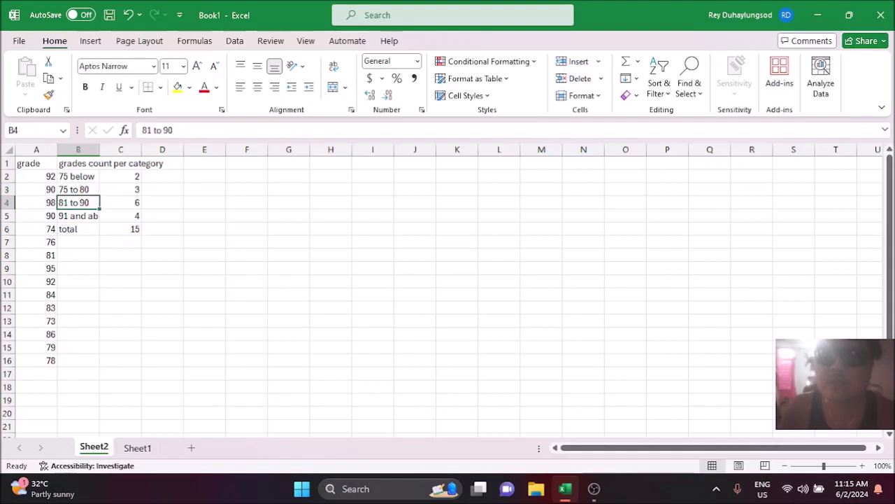
{"action": "left_click", "coordinate": [121, 202]}
{"action": "left_click", "coordinate": [120, 215]}
{"action": "left_click", "coordinate": [78, 215]}
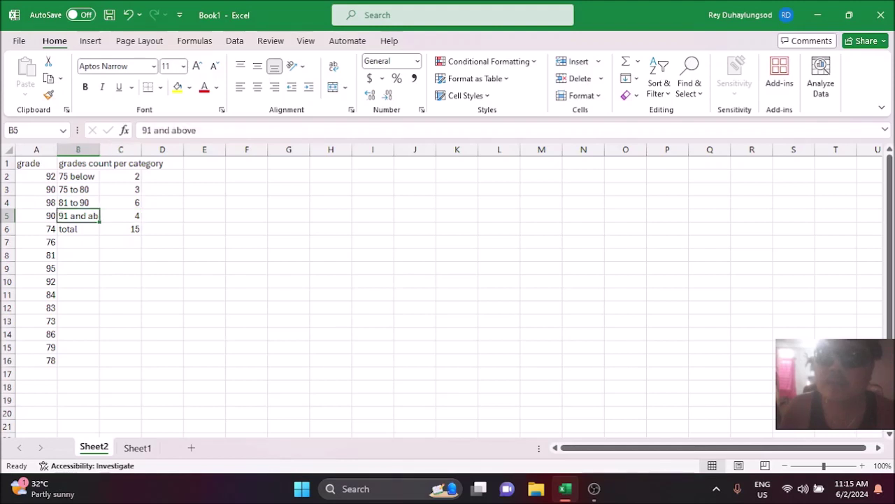
{"action": "left_click", "coordinate": [120, 215]}
{"action": "left_click", "coordinate": [121, 229]}
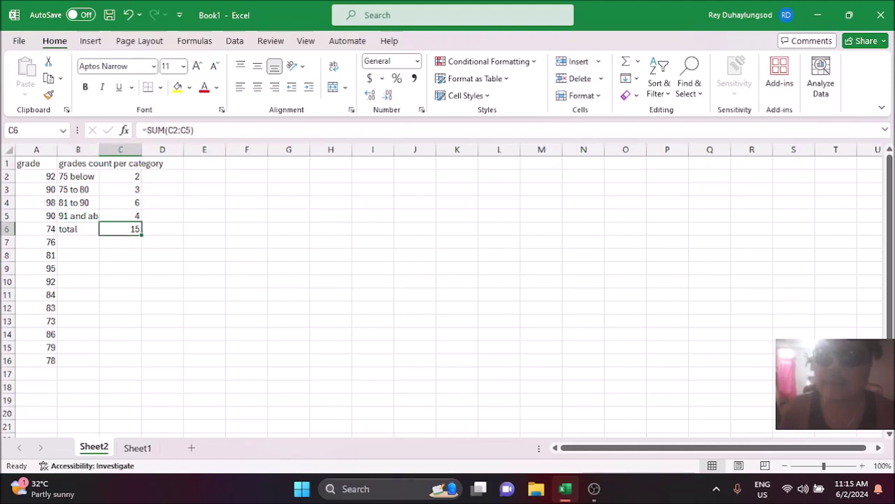